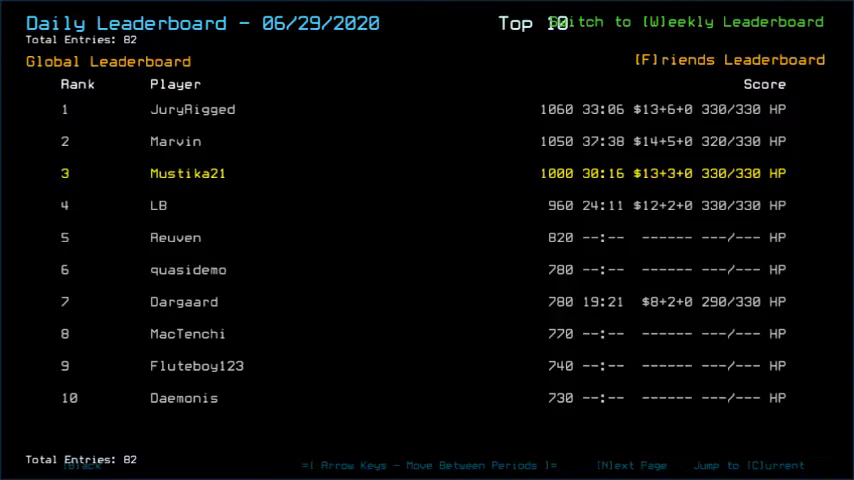
# Step: Switch the Daily Leaderboard from Global to Friends, showing the player third with 1000 points
pyautogui.press('f')
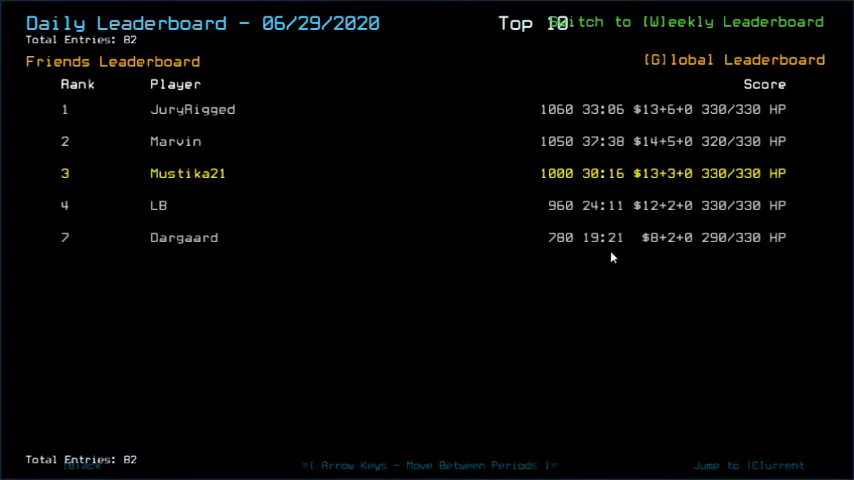
# Step: Launch today's Daily Challenge from the leaderboard and pause the game
pyautogui.press('Escape')
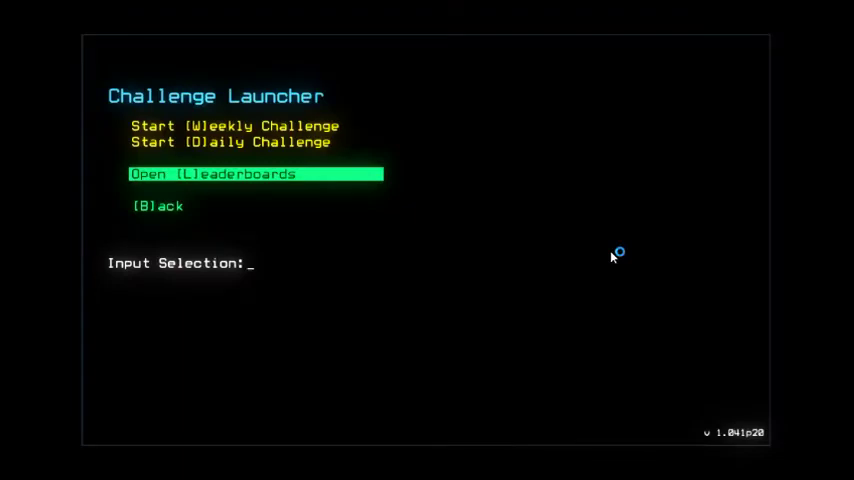
pyautogui.write('d')
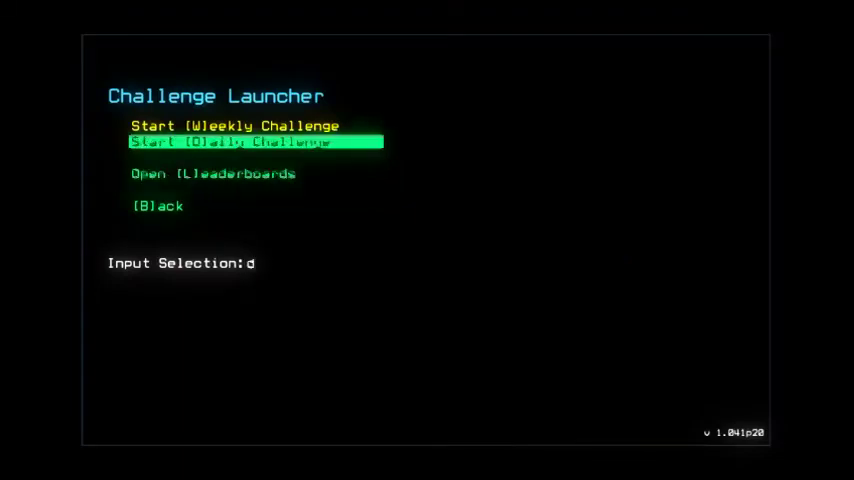
pyautogui.press('Return')
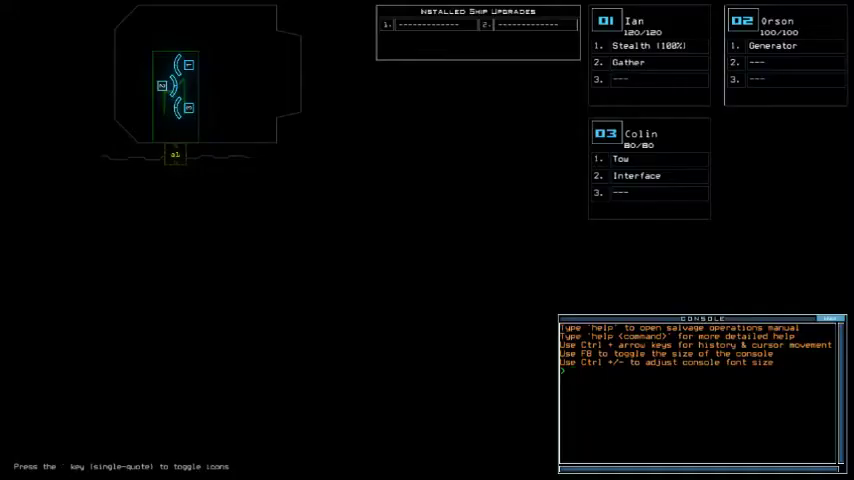
pyautogui.press('Escape')
# Step: Set Graphical Quality to Medium in Options and back out to the pause menu
pyautogui.press('o')
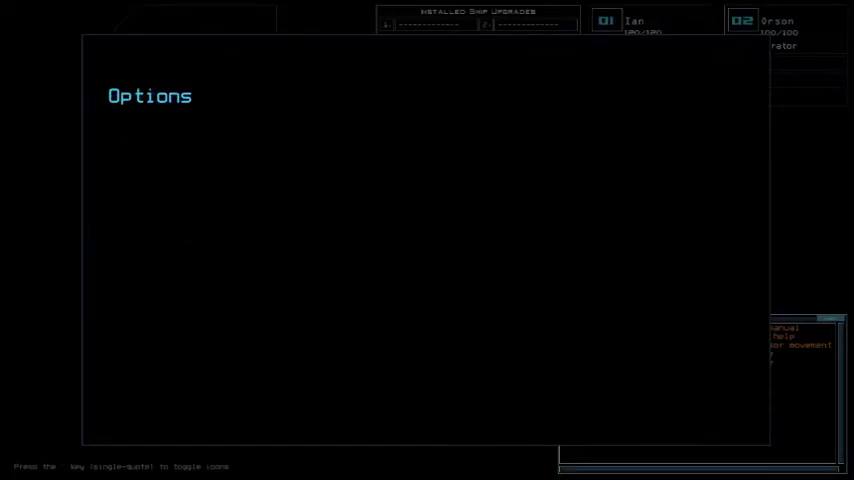
pyautogui.press('g')
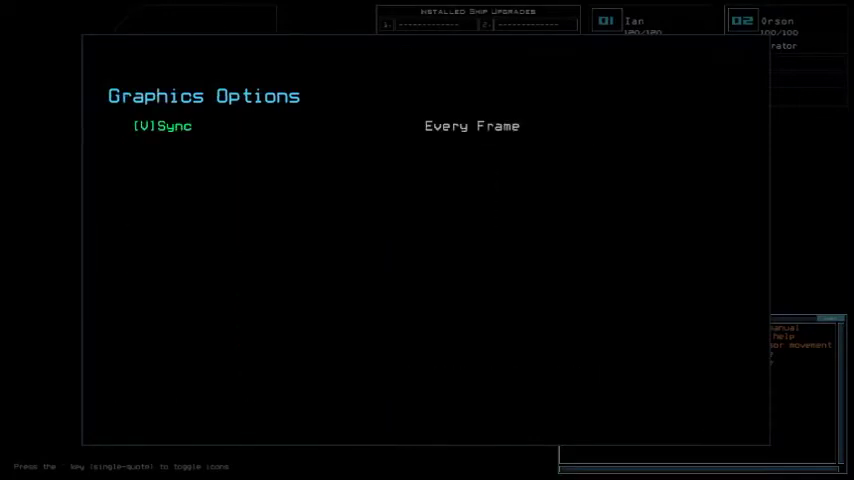
pyautogui.press('q')
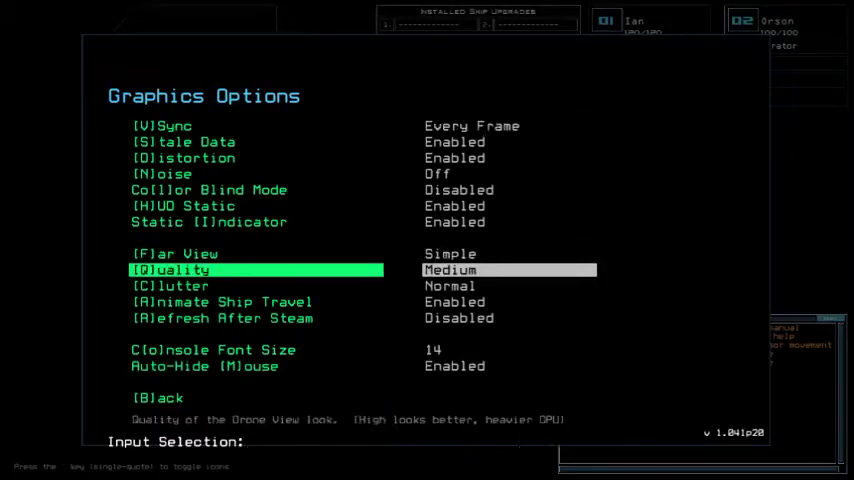
pyautogui.press('Escape')
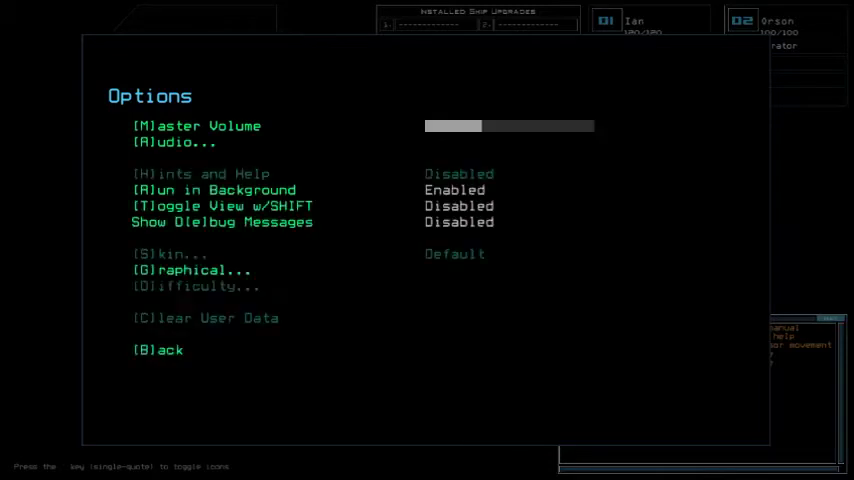
pyautogui.press('Escape')
pyautogui.press('Escape')
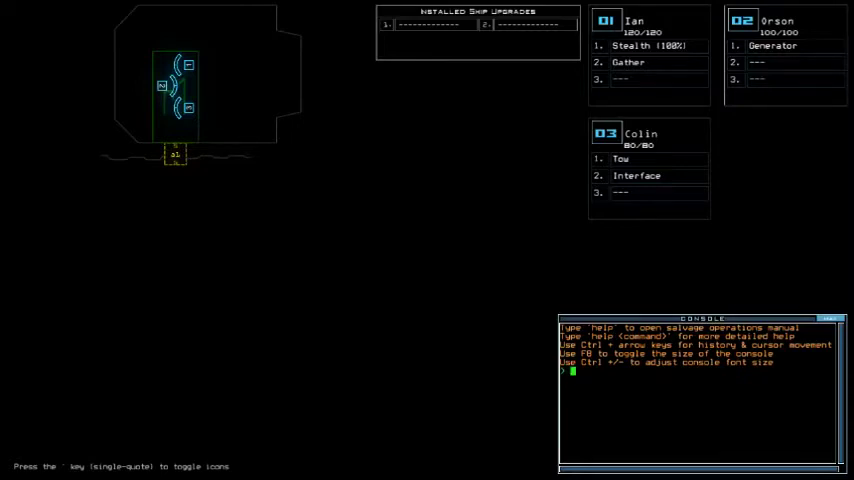
pyautogui.write('status')
# Step: Check the derelict status and swap modules so Colin carries Stealth, Interface and Gather
pyautogui.press('Return')
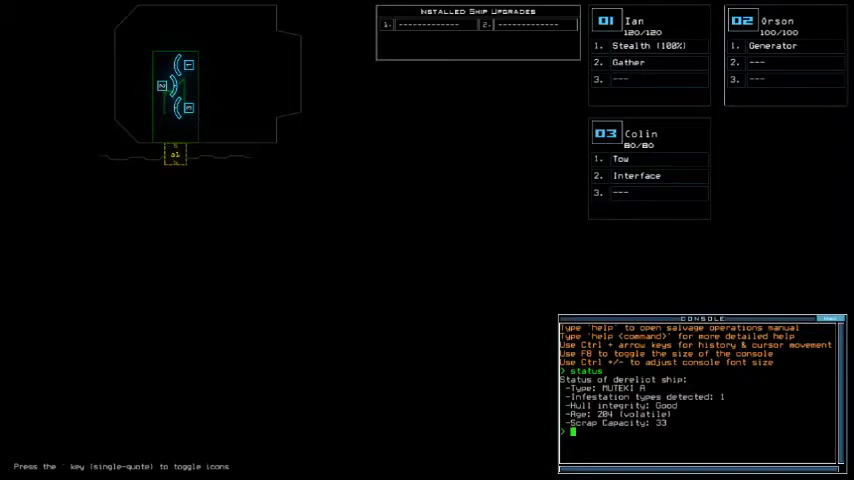
pyautogui.press('3')
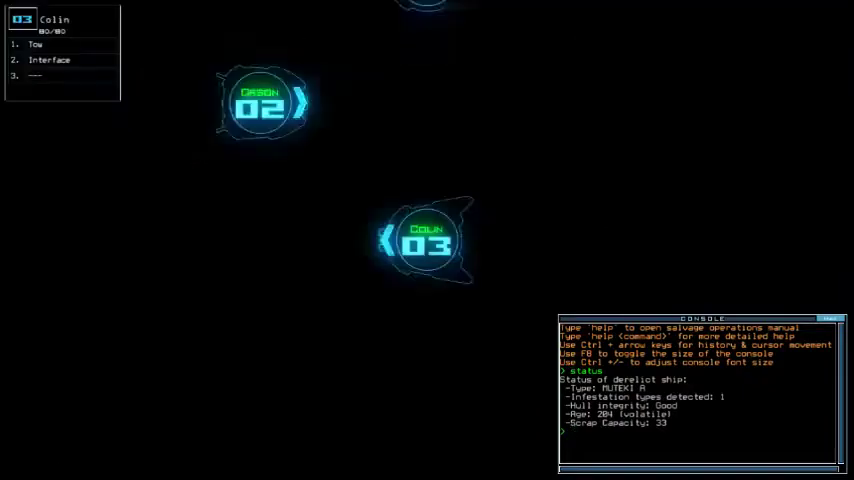
pyautogui.press('Return')
pyautogui.press('Escape')
pyautogui.write('swap 3 1')
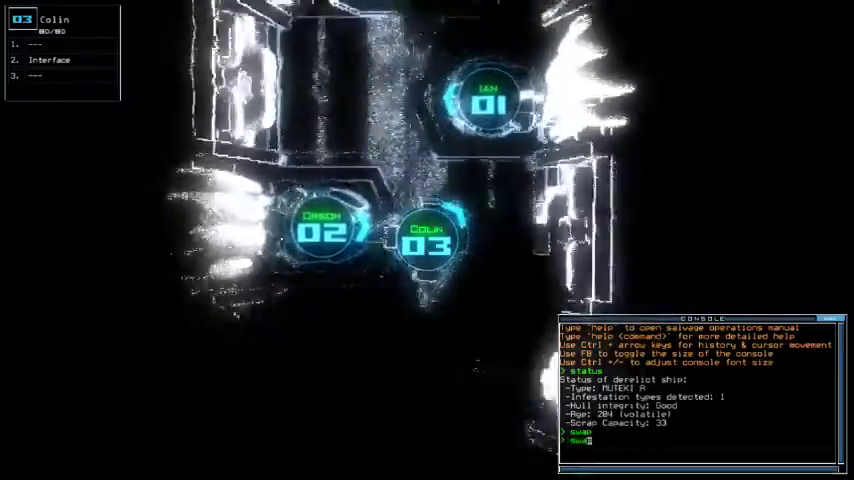
pyautogui.press('Return')
pyautogui.press('Right')
pyautogui.press('Return')
pyautogui.press('Down')
pyautogui.press('Return')
pyautogui.press('Escape')
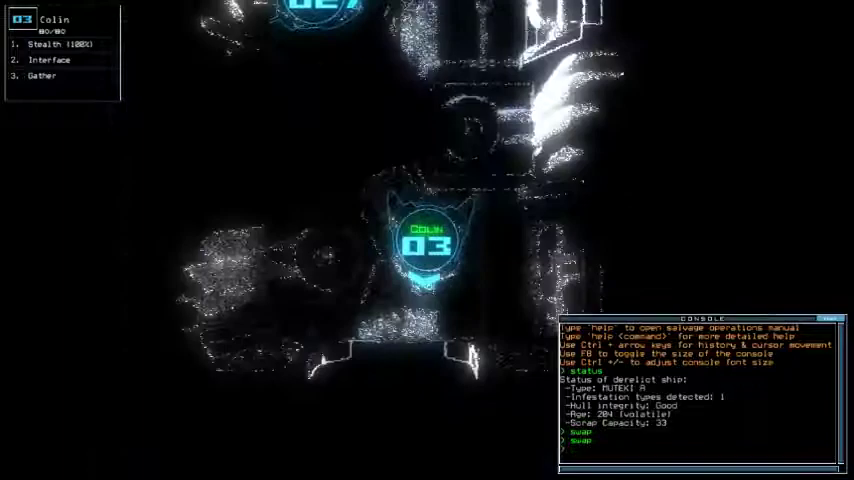
# Step: Send the drones into the derelict, power generator 2 with Orson, and gather scrap twice
pyautogui.press('2')
pyautogui.write('13')
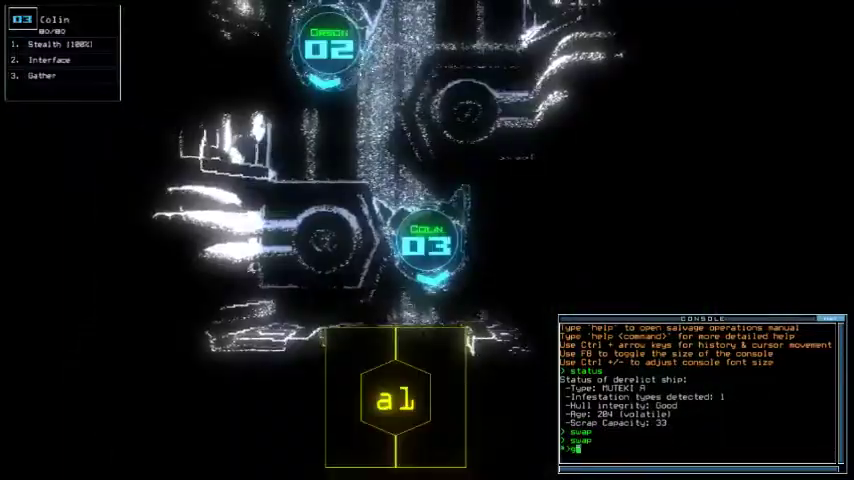
pyautogui.write('go')
pyautogui.press('Return')
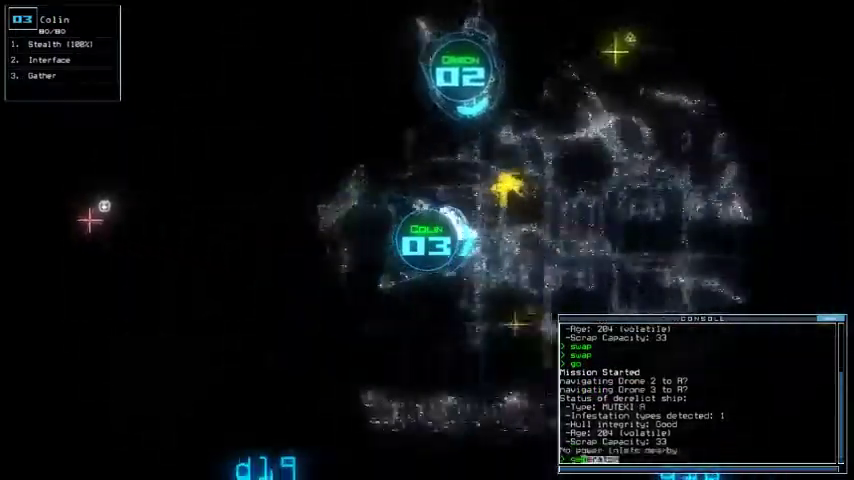
pyautogui.write('generator 2')
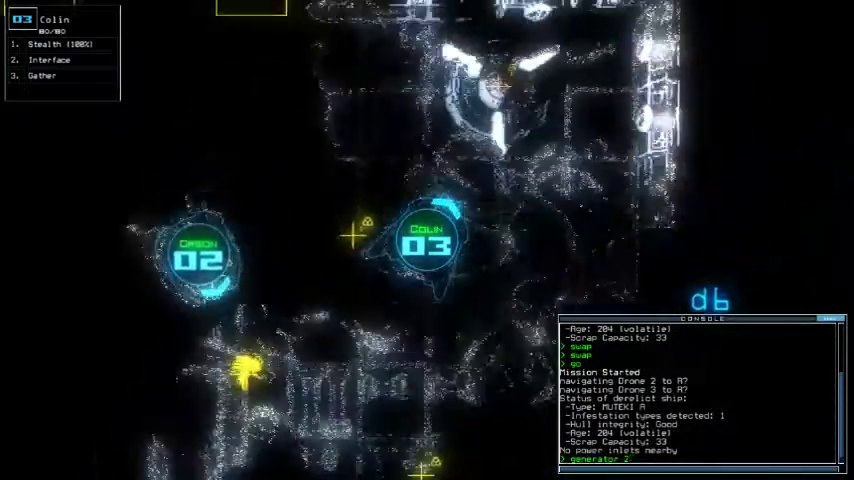
pyautogui.press('Return')
pyautogui.write('g')
pyautogui.press('Return')
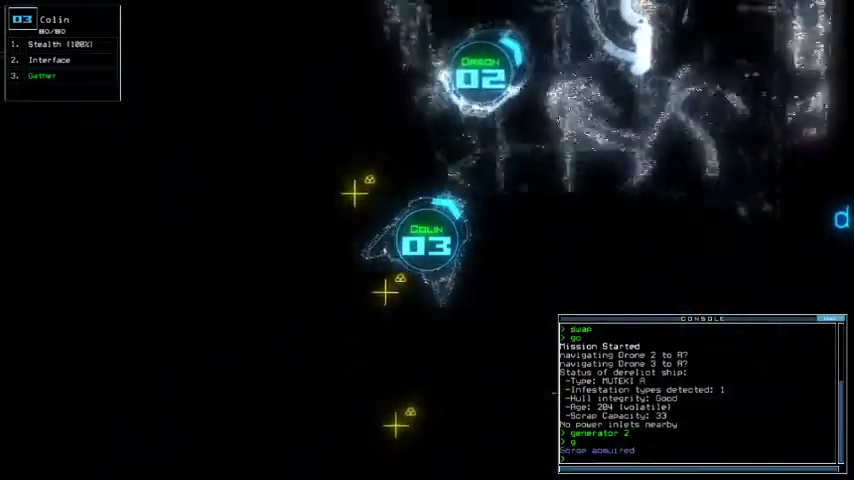
pyautogui.write('g')
pyautogui.press('Return')
pyautogui.write('g')
# Step: Gather scrap with Colin and run its interface to scan the rooms
pyautogui.press('Return')
pyautogui.press('Tab')
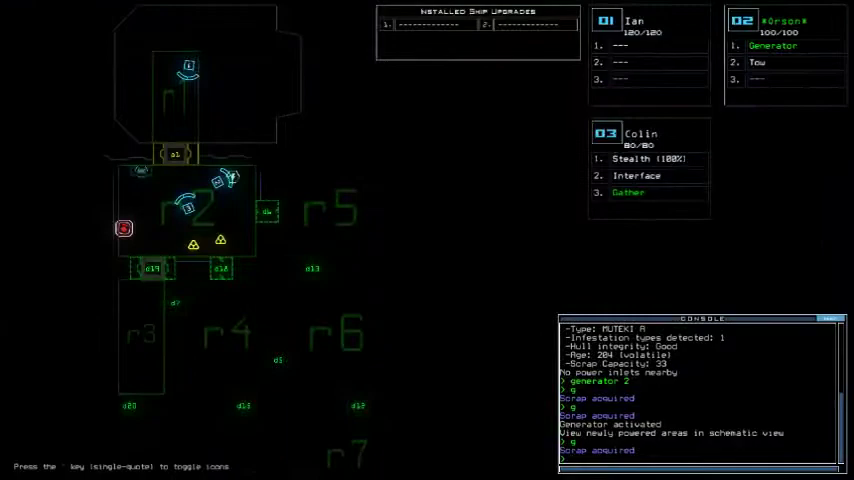
pyautogui.press('Tab')
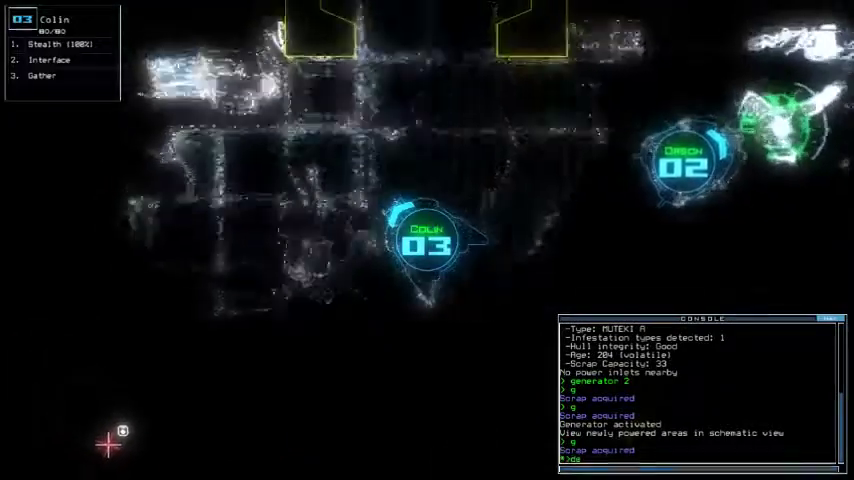
pyautogui.write('decimate')
pyautogui.press('Return')
pyautogui.write('defense')
pyautogui.press('Return')
pyautogui.write('exe')
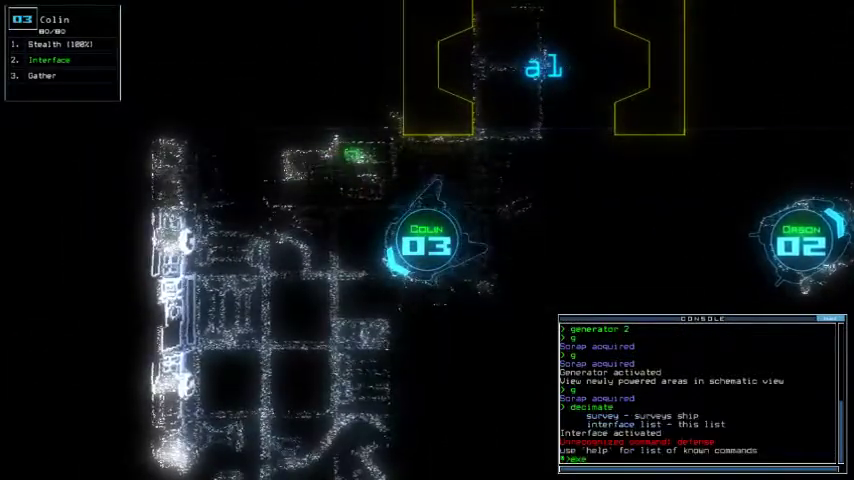
pyautogui.press('Return')
# Step: Operate door d4 through the interface and gather two more pieces of scrap
pyautogui.press('Tab')
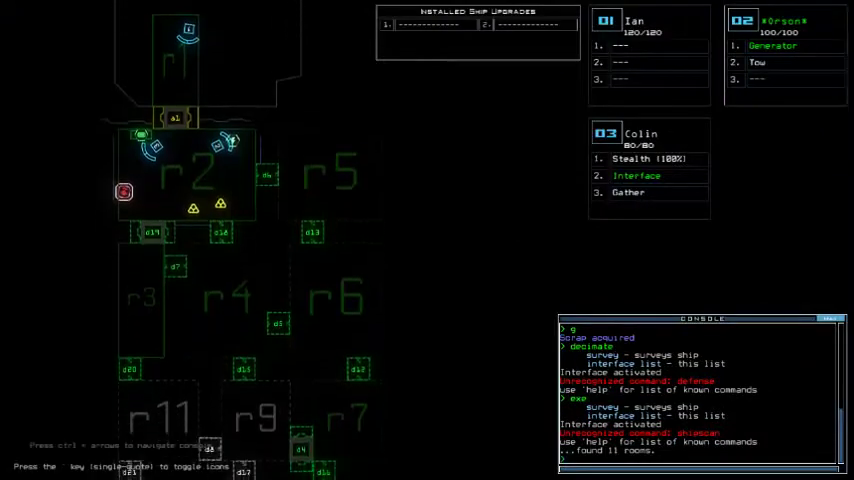
pyautogui.write('d4')
pyautogui.press('Return')
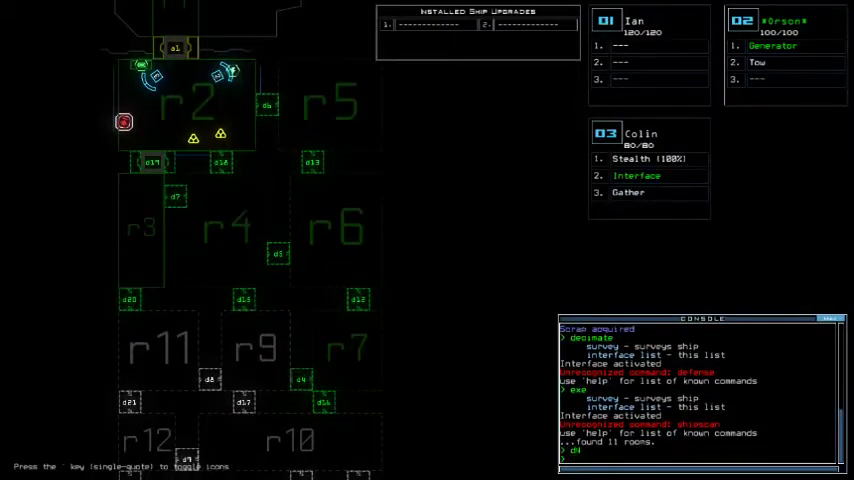
pyautogui.press('Tab')
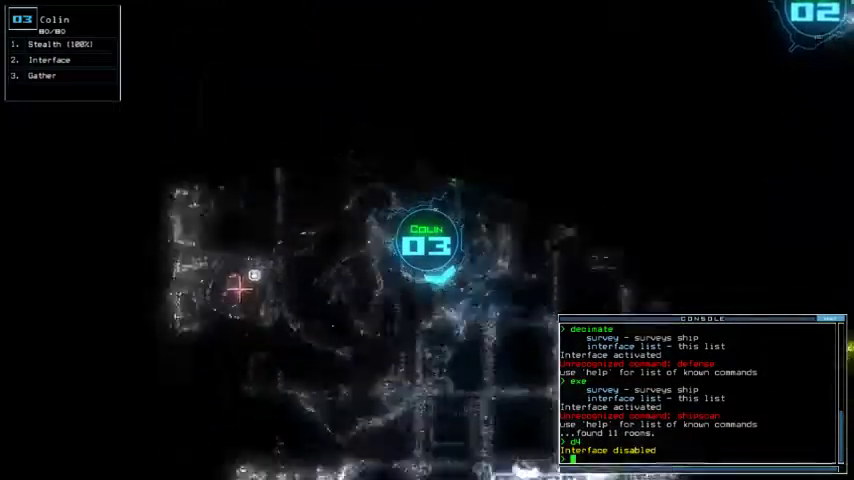
pyautogui.write('g')
pyautogui.press('Return')
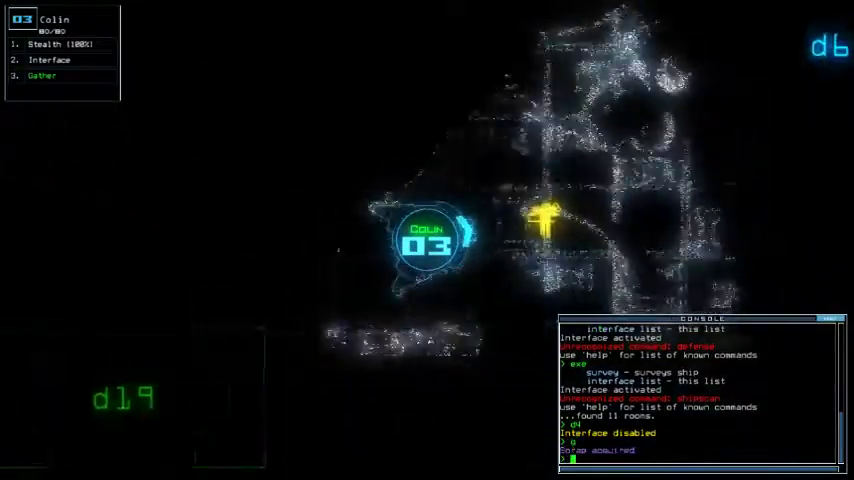
pyautogui.write('g')
pyautogui.press('Return')
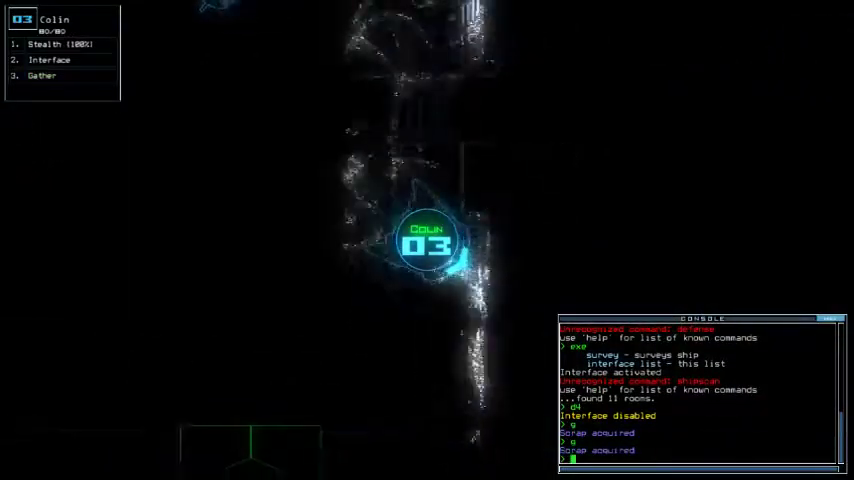
# Step: Activate Colin's stealth field and close the doors around him at d13
pyautogui.press('Tab')
pyautogui.write('te')
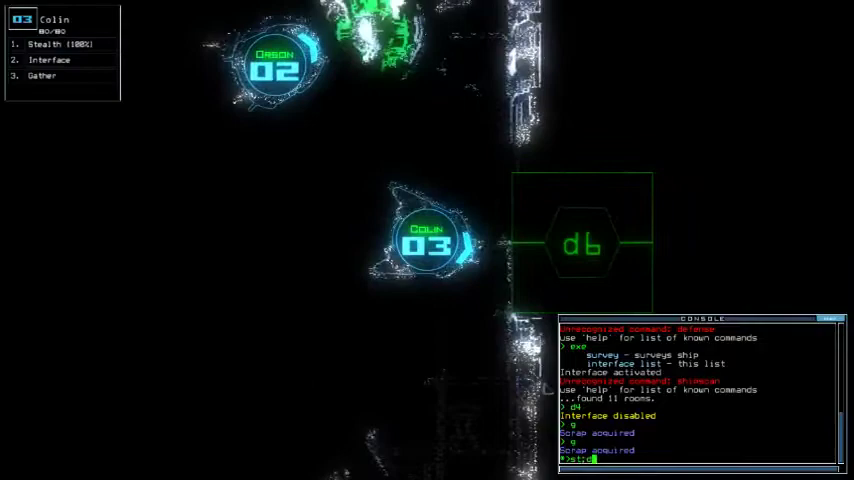
pyautogui.press('Return')
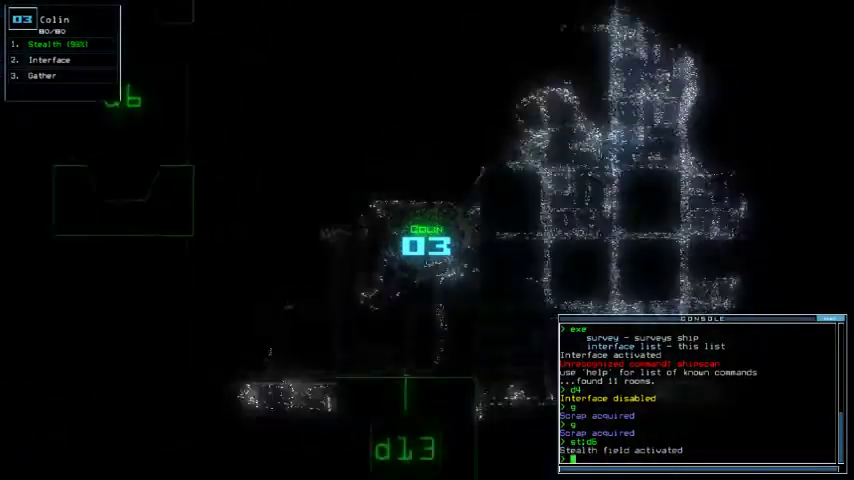
pyautogui.write('cccc')
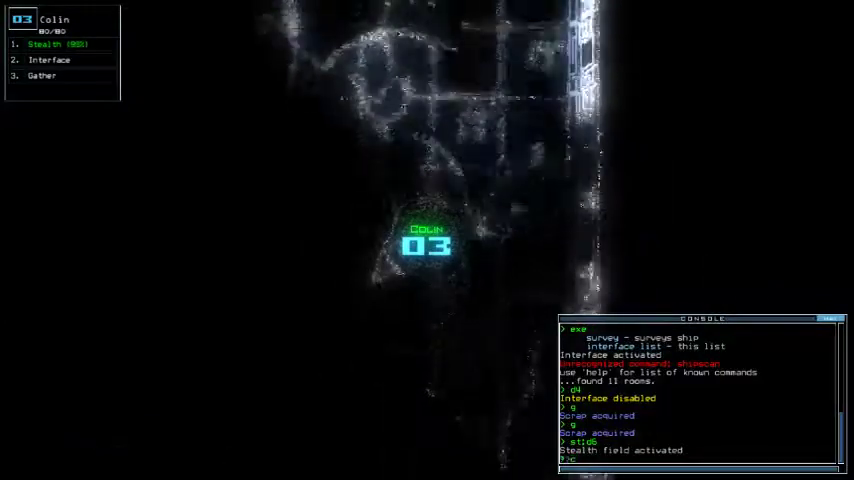
pyautogui.press('Return')
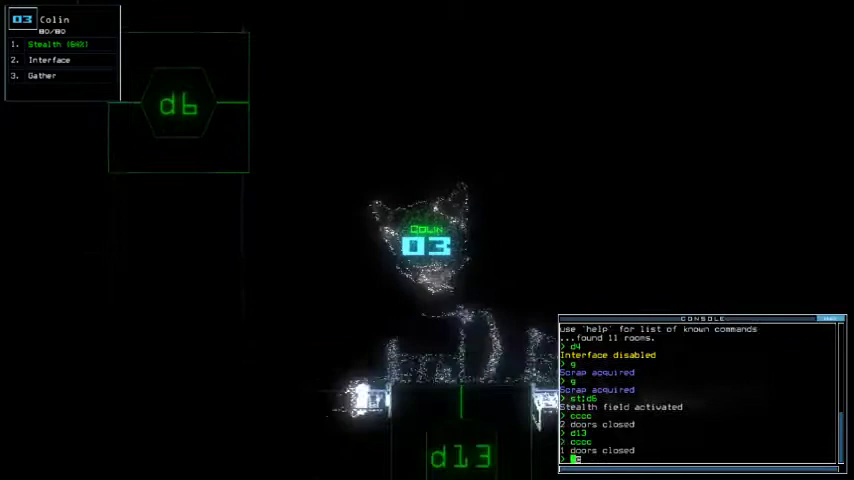
pyautogui.write('d6')
# Step: Move Colin to door d6 and switch off its stealth field
pyautogui.press('Return')
pyautogui.write('d6')
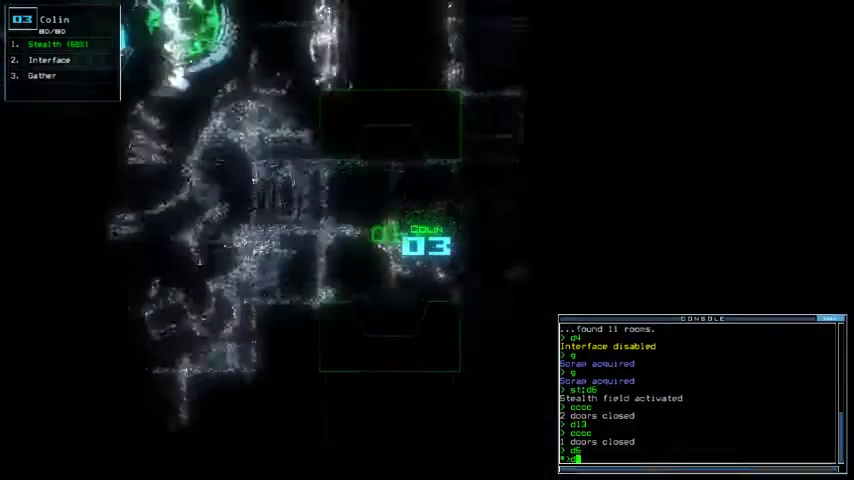
pyautogui.press('Return')
pyautogui.write('st')
pyautogui.press('Return')
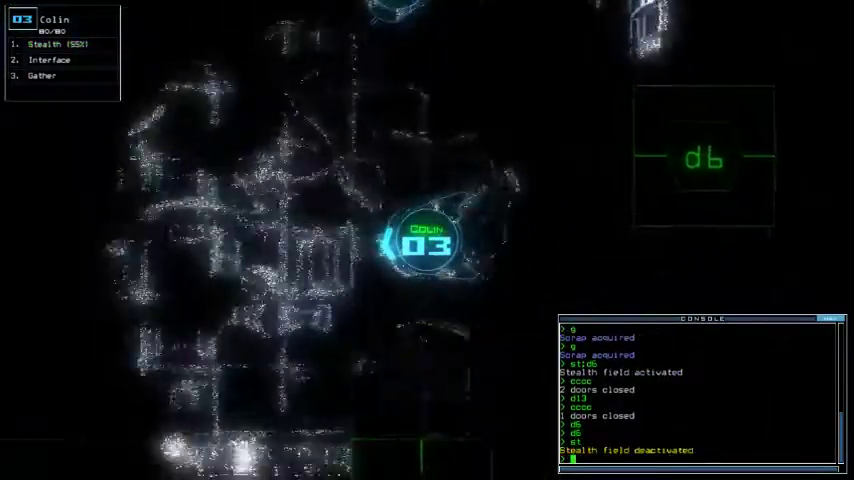
pyautogui.write('d1')
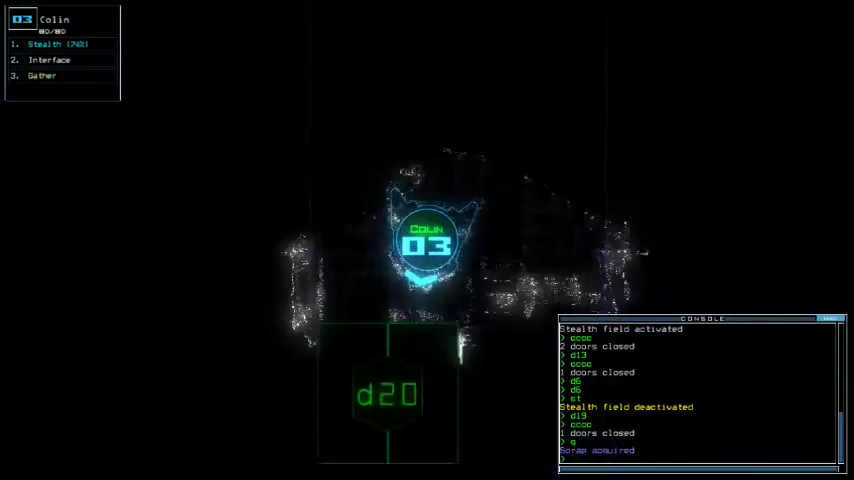
pyautogui.press('Tab')
pyautogui.press('Tab')
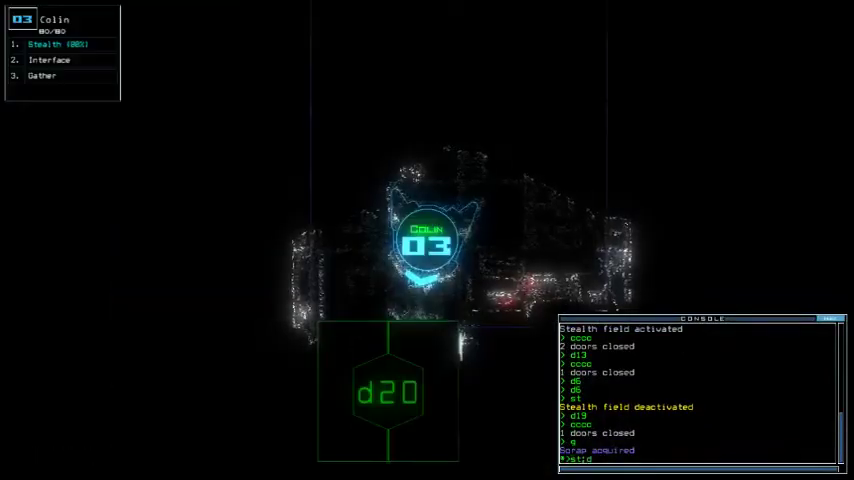
pyautogui.write('20')
# Step: Re-cloak Colin toward door d20 and check the upgrade swap screen
pyautogui.press('Return')
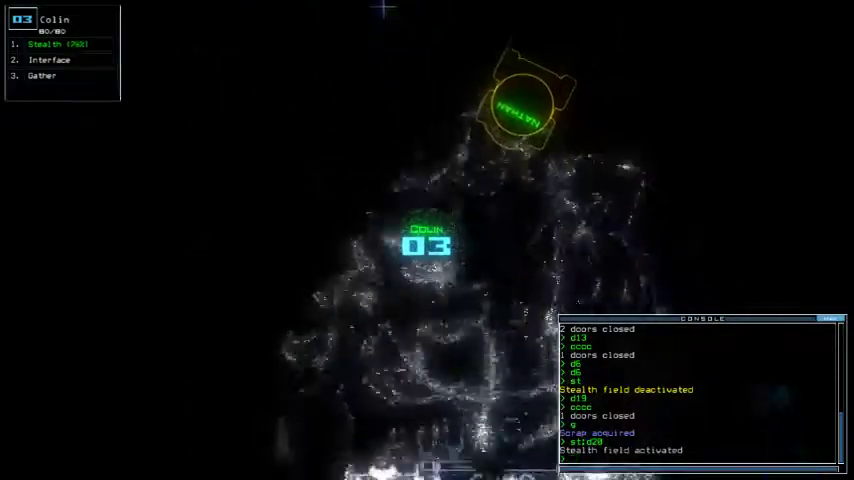
pyautogui.write('swap')
pyautogui.press('Return')
pyautogui.press('Escape')
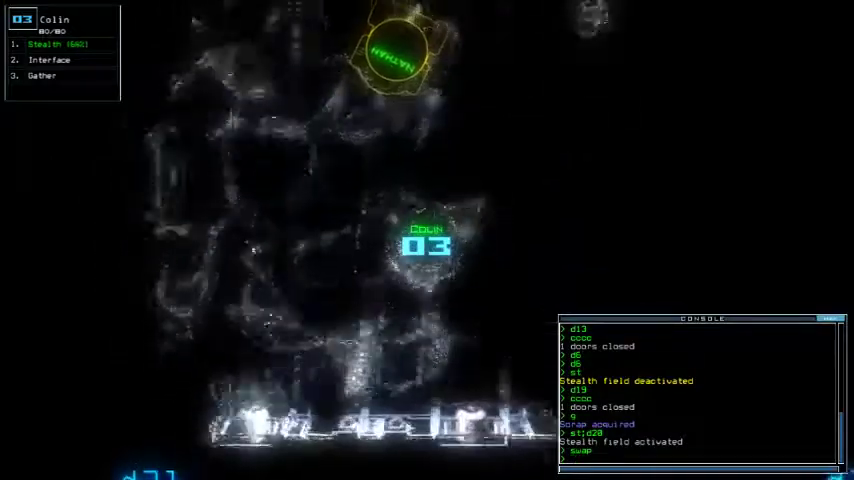
pyautogui.write('st')
# Step: Drop Colin's stealth and fit the Tow module onto Ian
pyautogui.press('Return')
pyautogui.press('Tab')
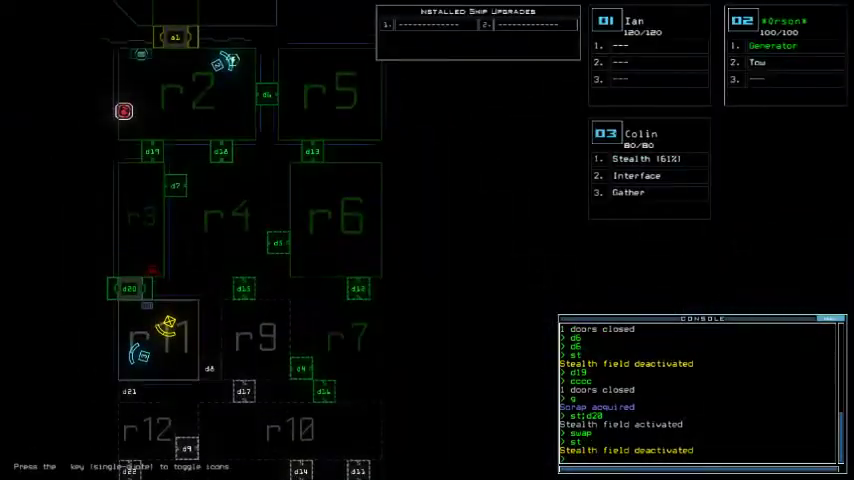
pyautogui.press('Tab')
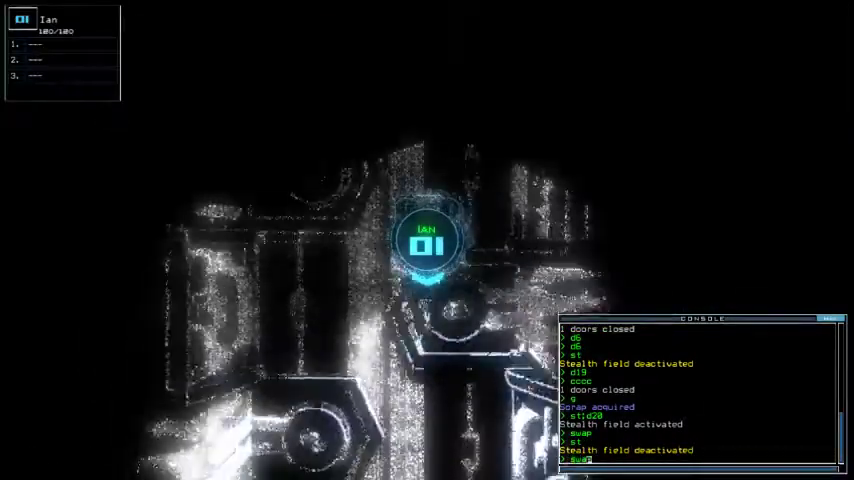
pyautogui.write('swap')
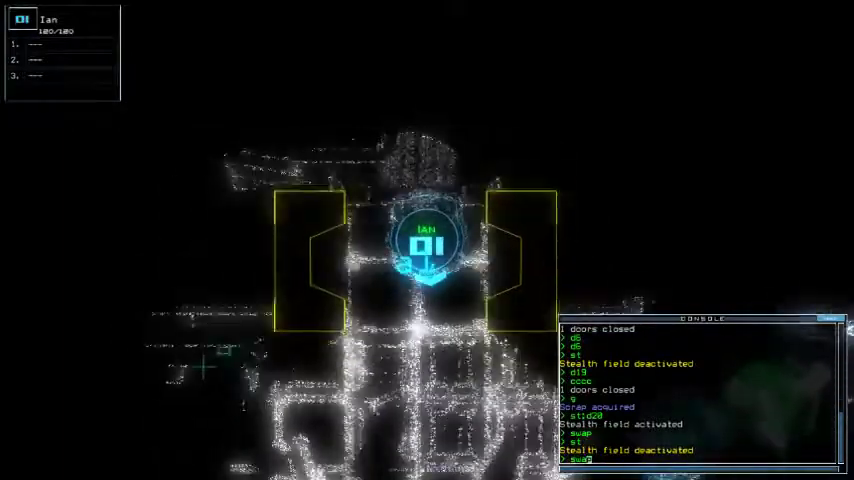
pyautogui.press('Return')
pyautogui.press('Escape')
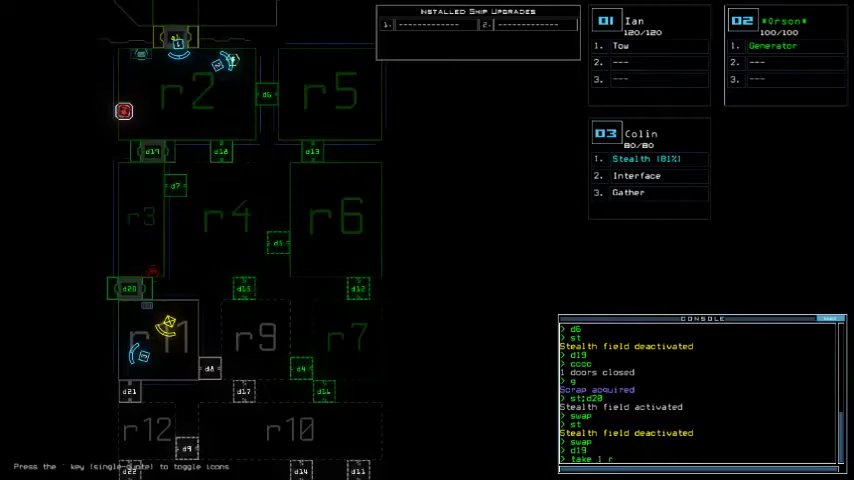
# Step: Open doors d6 and d13 so Ian can tow Nathan through
pyautogui.press('Tab')
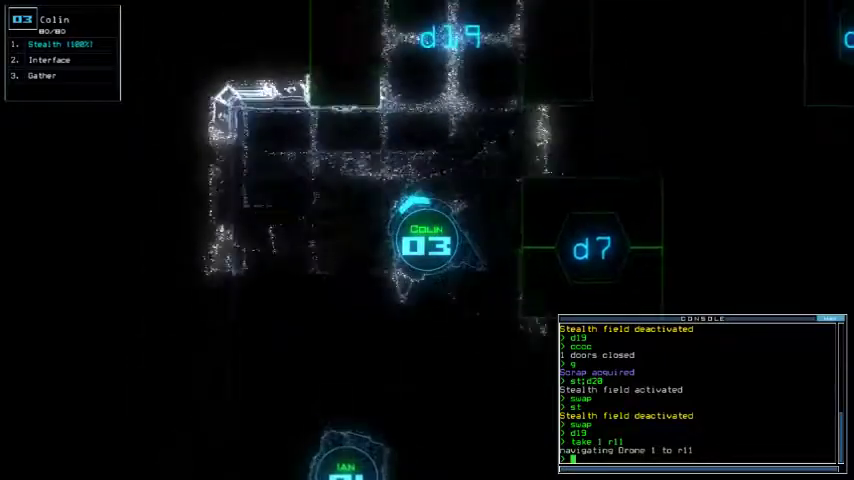
pyautogui.write('d')
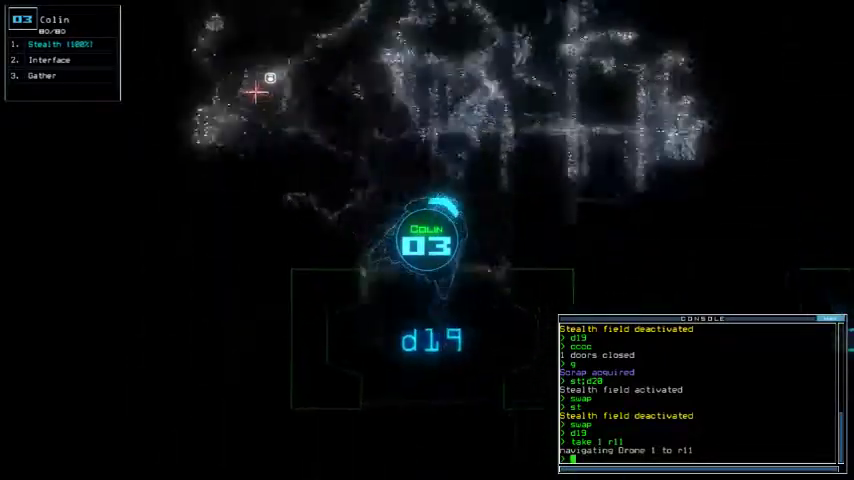
pyautogui.press('BackSpace')
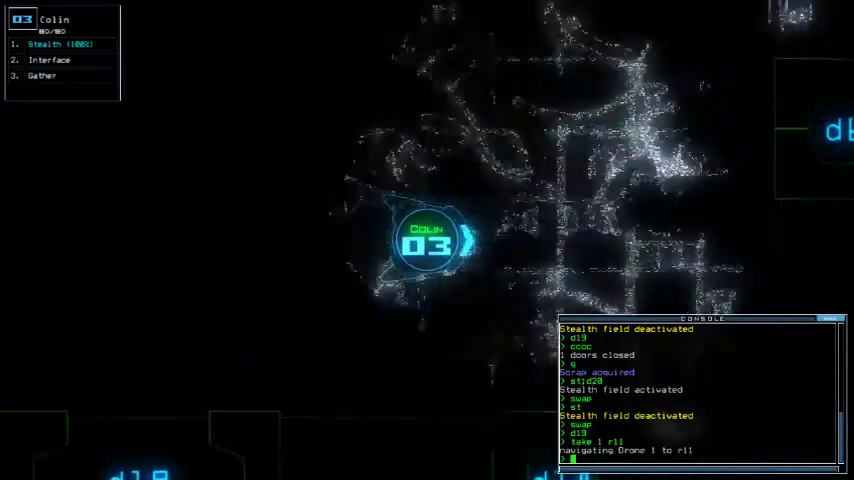
pyautogui.write('d')
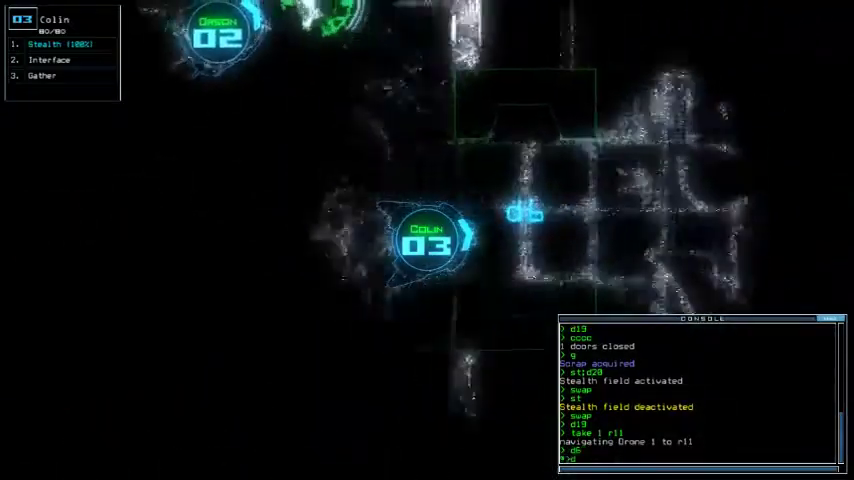
pyautogui.write('6')
pyautogui.press('Return')
pyautogui.write('d6')
pyautogui.press('Return')
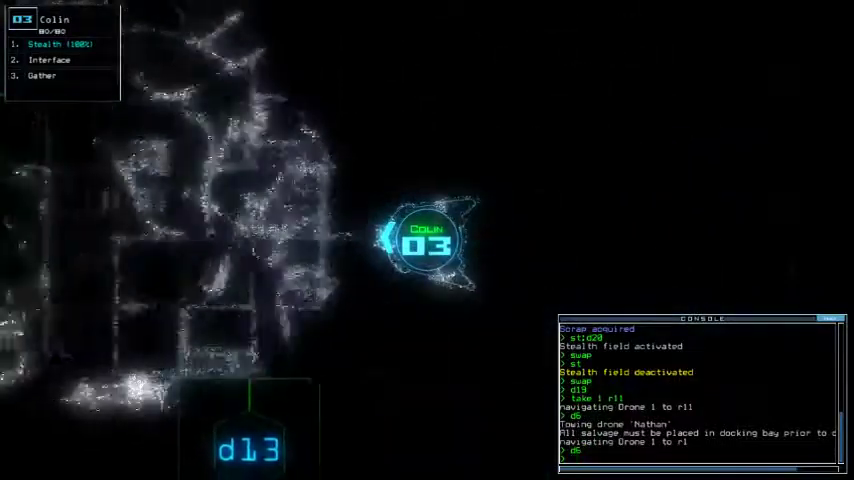
pyautogui.write('d13')
pyautogui.press('Return')
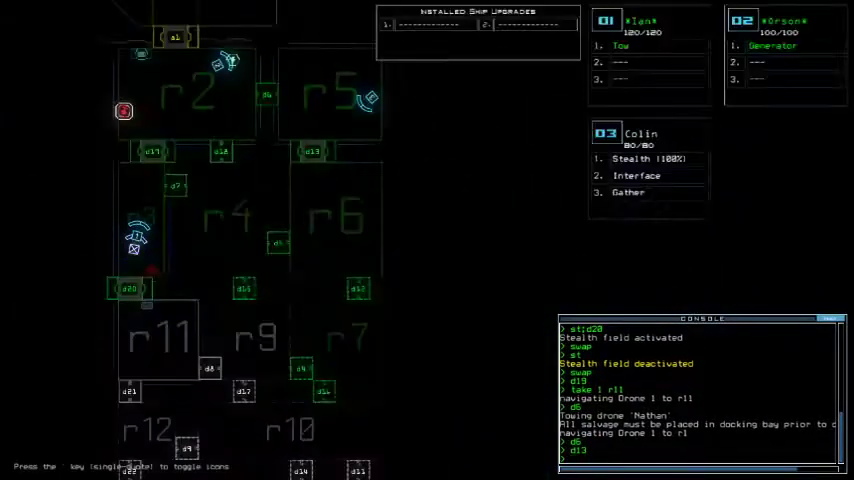
pyautogui.write('s')
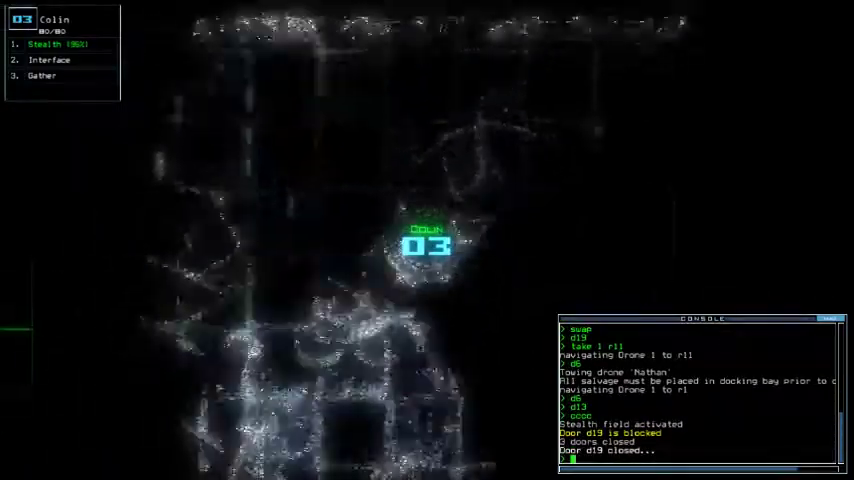
# Step: Take Colin past door d13, close the nearby doors, and gather scrap
pyautogui.press('Tab')
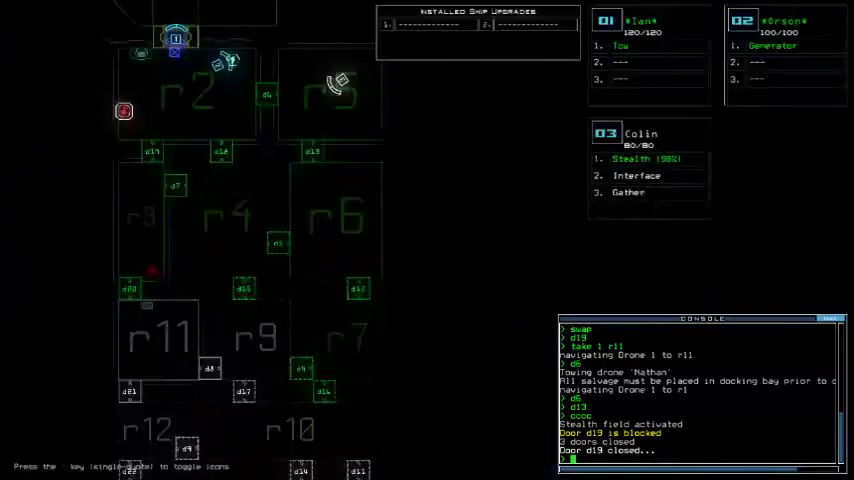
pyautogui.press('Tab')
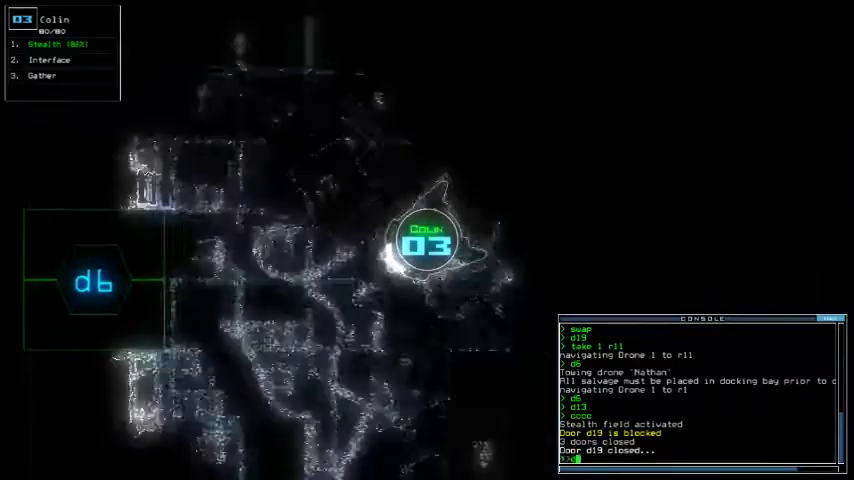
pyautogui.write('d17')
pyautogui.press('Return')
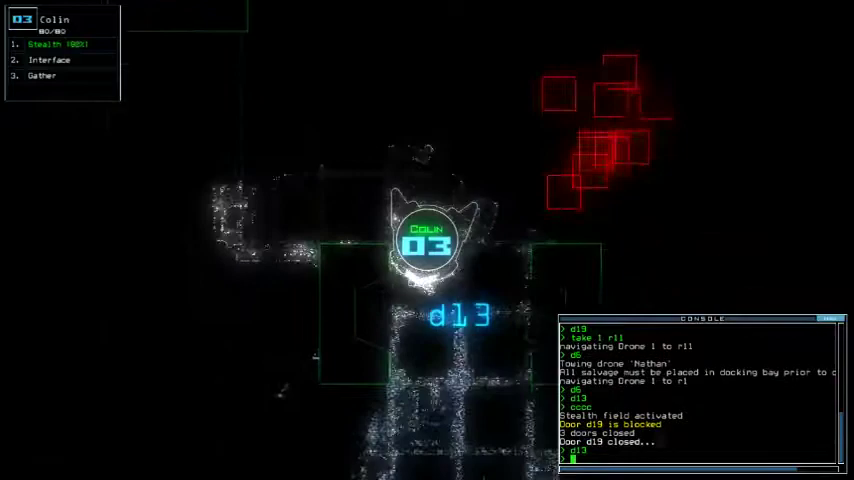
pyautogui.write('cccc')
pyautogui.press('Return')
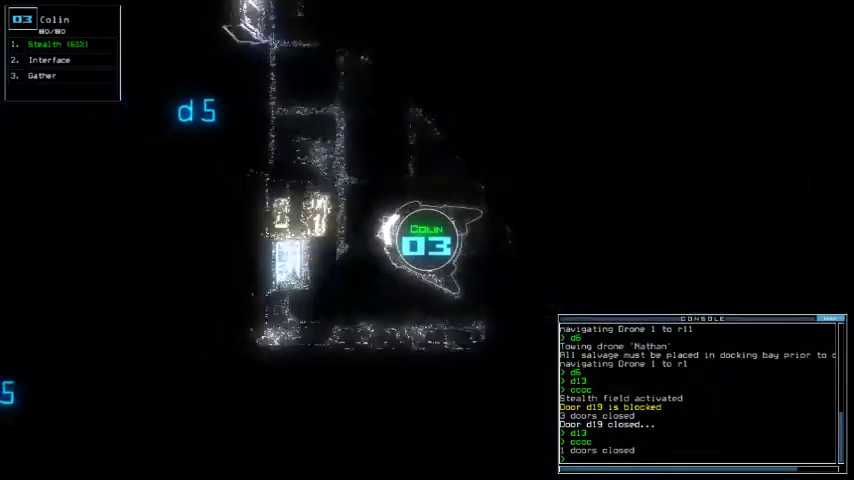
pyautogui.write('g')
pyautogui.press('Return')
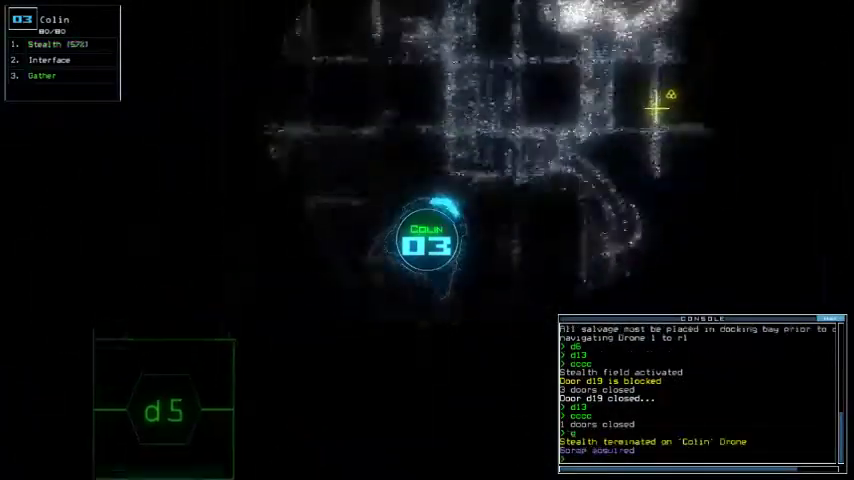
pyautogui.write('g')
# Step: Gather Colin's remaining scrap and fit a Sensor into Ian's second slot
pyautogui.press('Return')
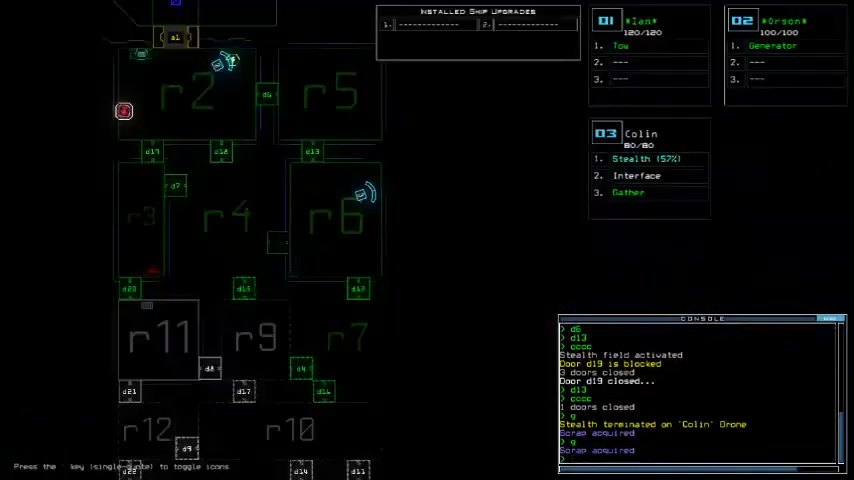
pyautogui.write('1t')
pyautogui.press('Return')
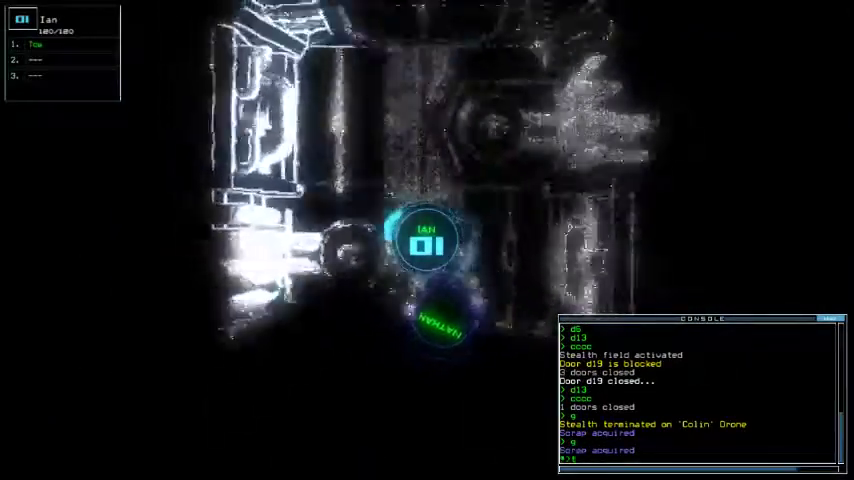
pyautogui.write('s')
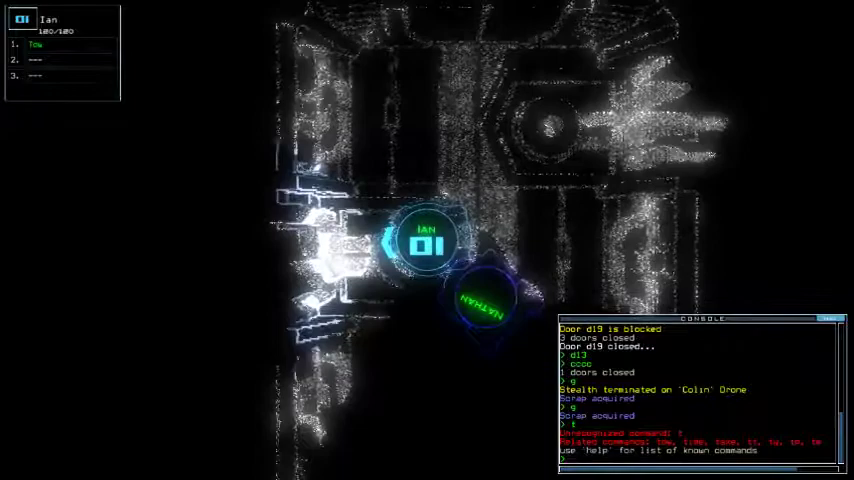
pyautogui.press('Return')
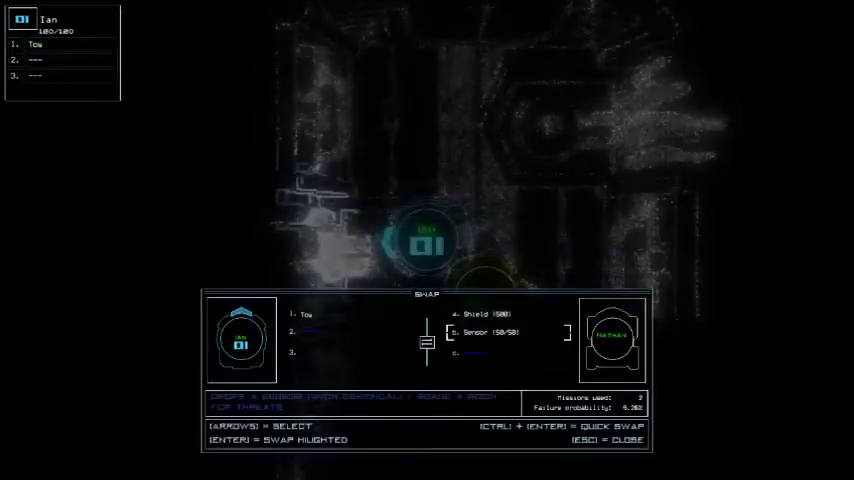
pyautogui.hotkey('ctrl', 'Return')
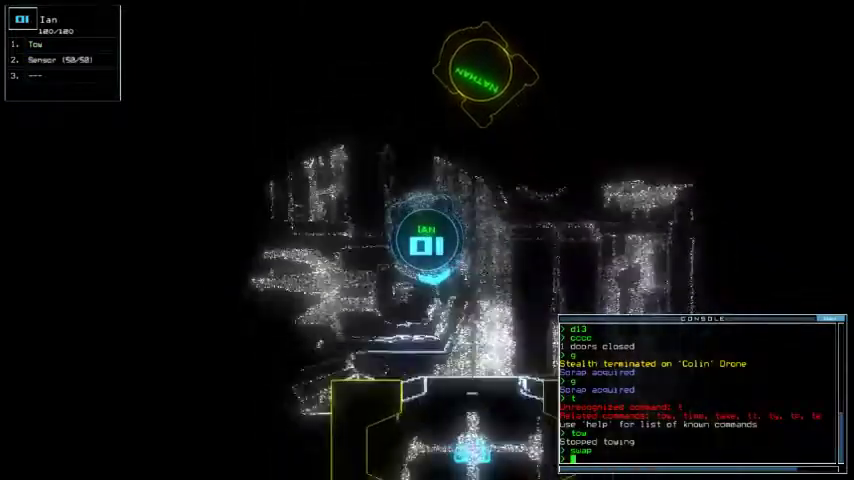
pyautogui.write('ss')
# Step: Drop sensors past doors d19 and d20 and send drone 01 back to r1
pyautogui.press('Return')
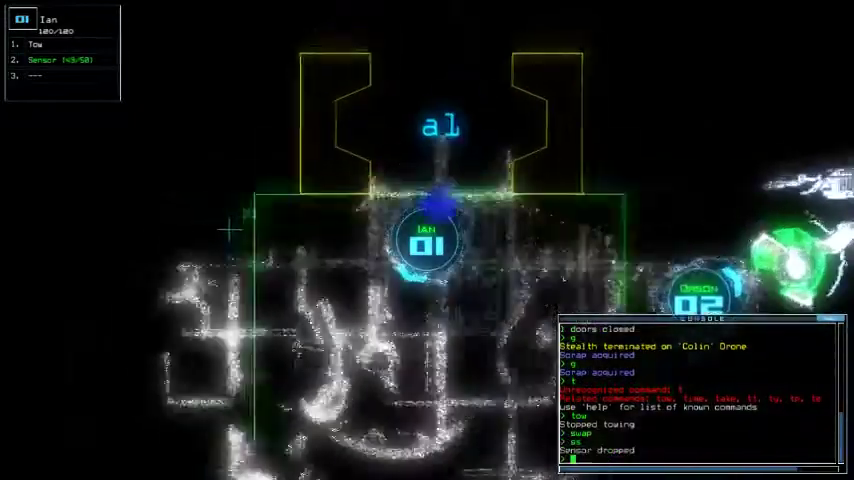
pyautogui.press('Down')
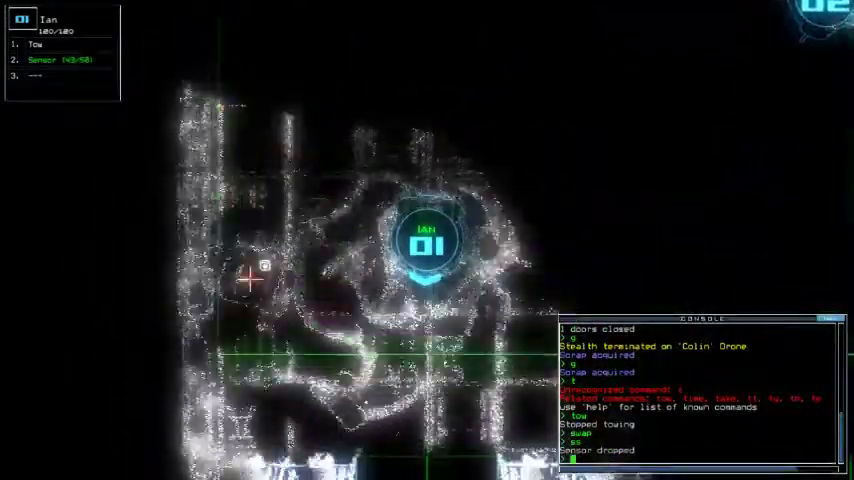
pyautogui.write('d19')
pyautogui.press('Return')
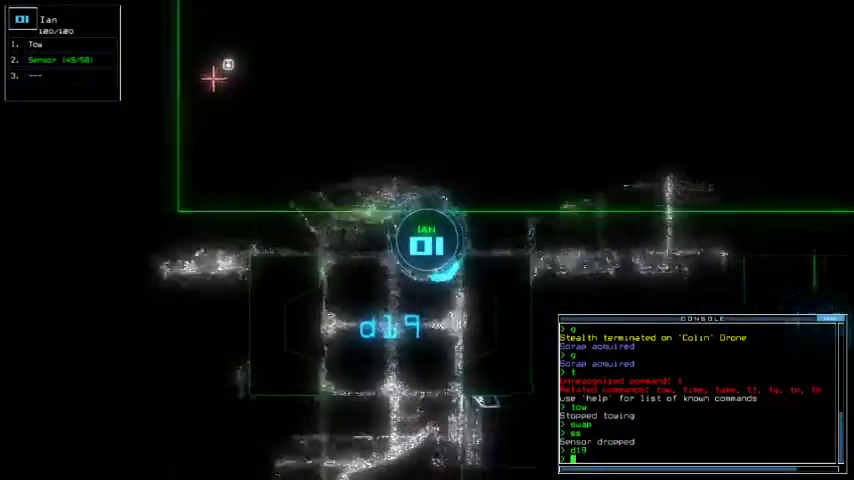
pyautogui.write('ss')
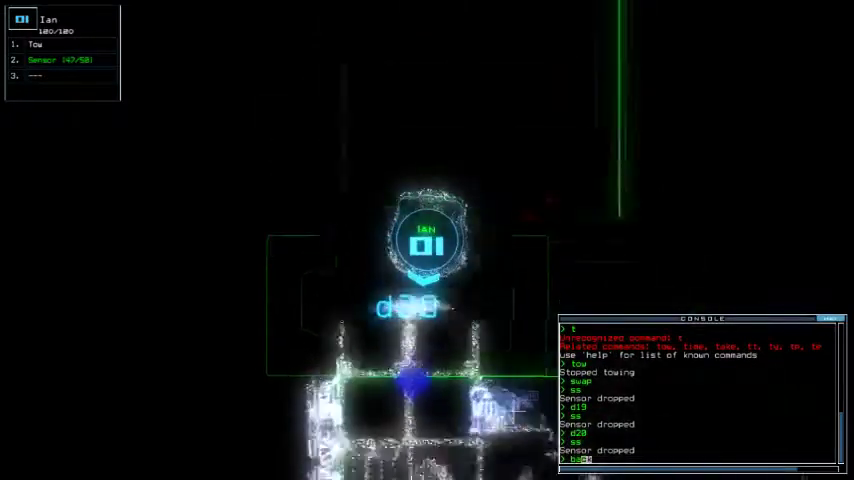
pyautogui.write('20')
pyautogui.press('Return')
pyautogui.press('Tab')
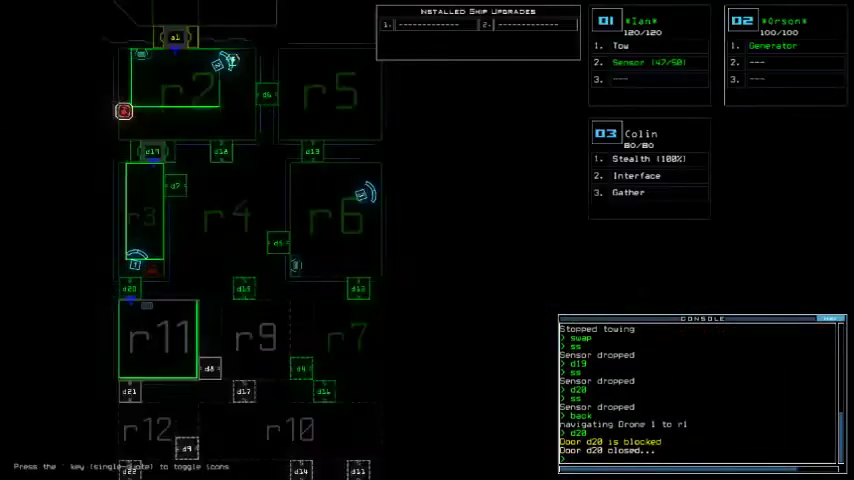
# Step: Take cloaked Colin through door d5, then switch its stealth field off
pyautogui.press('3')
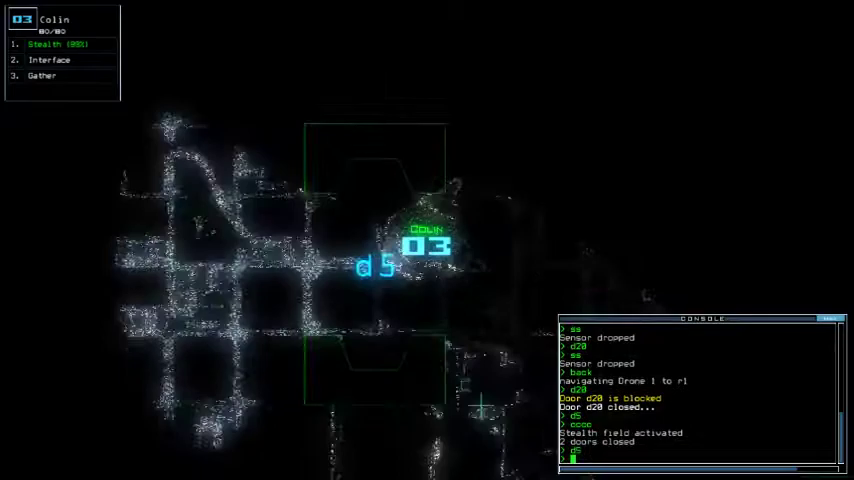
pyautogui.write('d5')
pyautogui.press('Return')
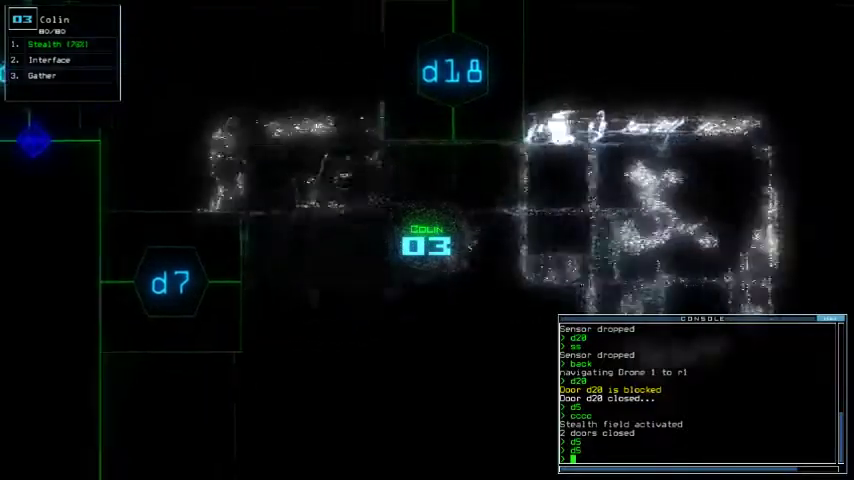
pyautogui.write('cccc')
pyautogui.press('Return')
pyautogui.write('st')
pyautogui.press('Return')
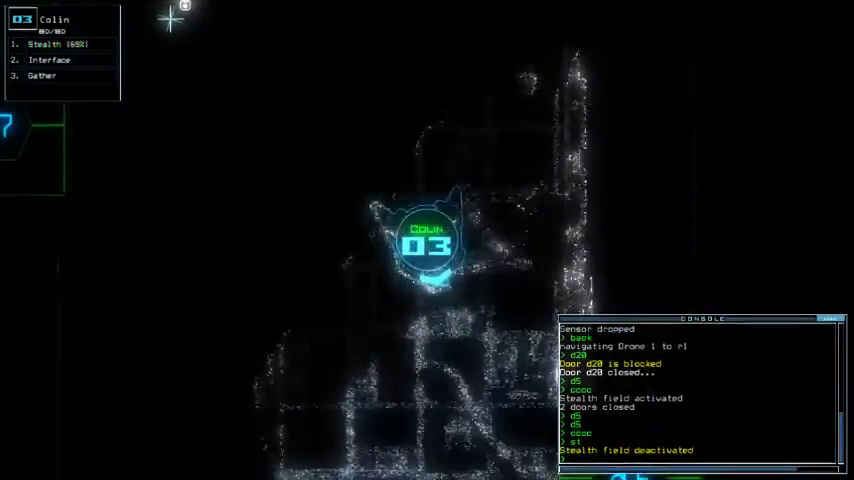
pyautogui.write('2')
pyautogui.write('swap')
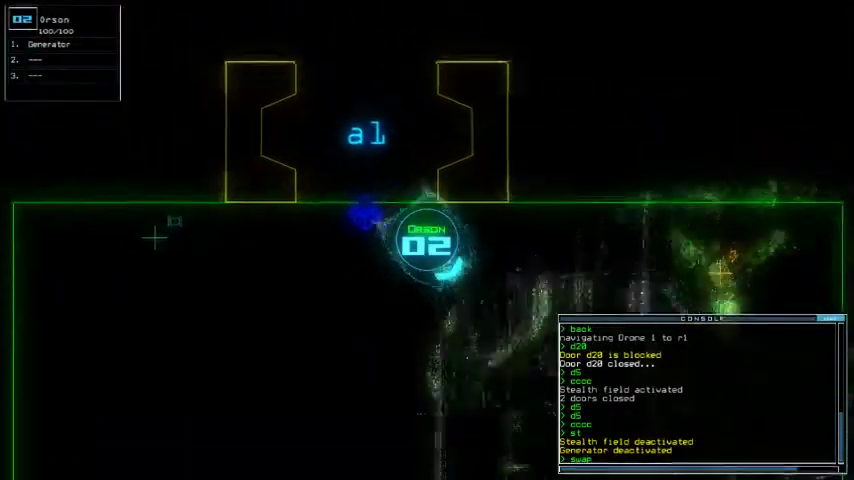
# Step: Fit Shield into Orson's second slot, activate it, and turn his generator back on
pyautogui.press('Return')
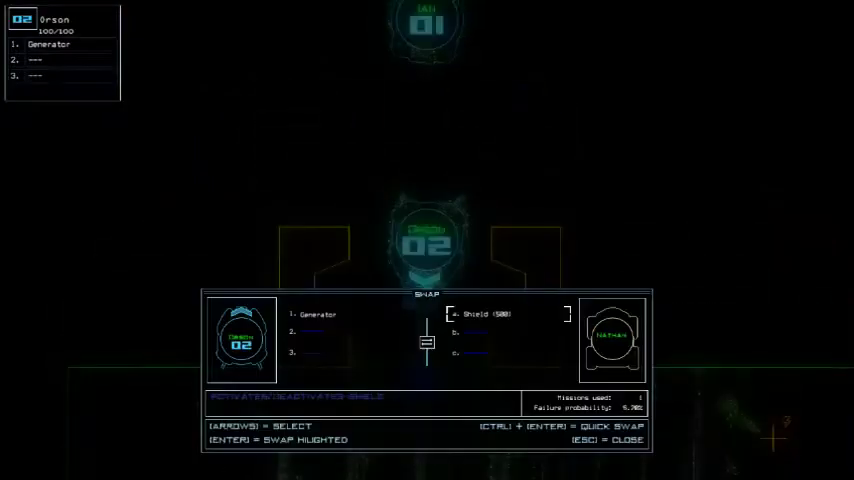
pyautogui.press('Return')
pyautogui.write('sh')
pyautogui.press('Return')
pyautogui.write('g')
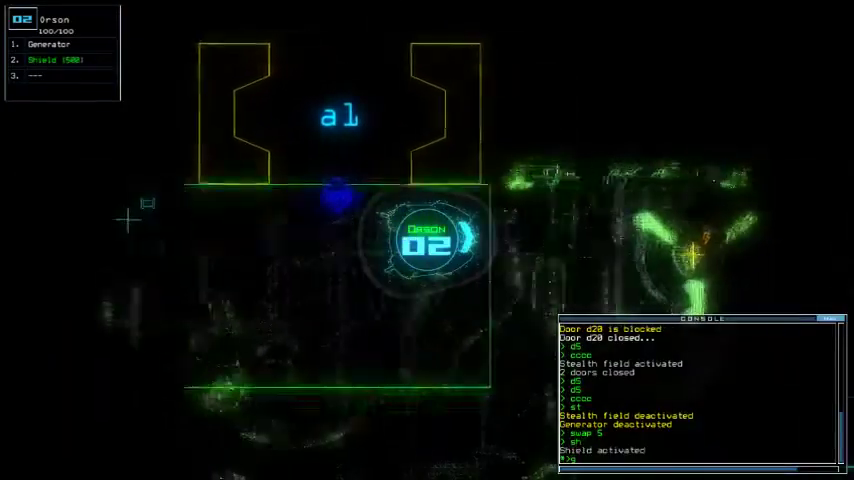
pyautogui.press('Return')
# Step: Have drone 01 open doors d18 and d13 and tow the Long Range Scanner to r1
pyautogui.press('1')
pyautogui.press('Tab')
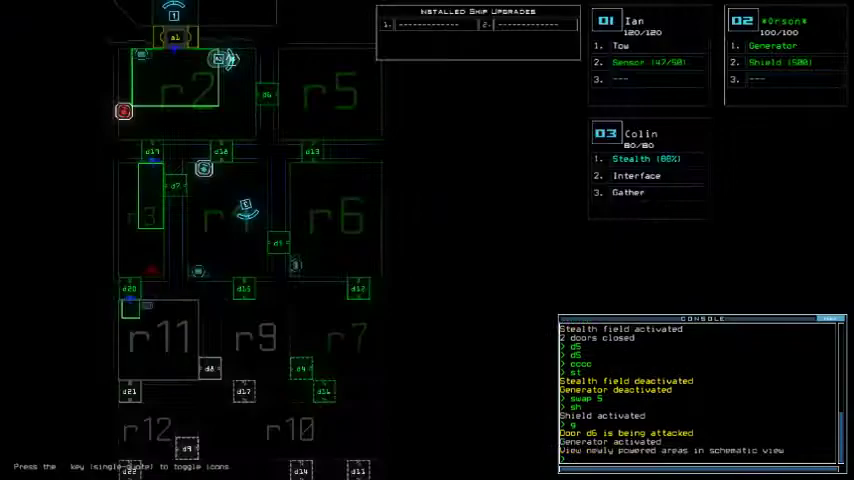
pyautogui.press('Tab')
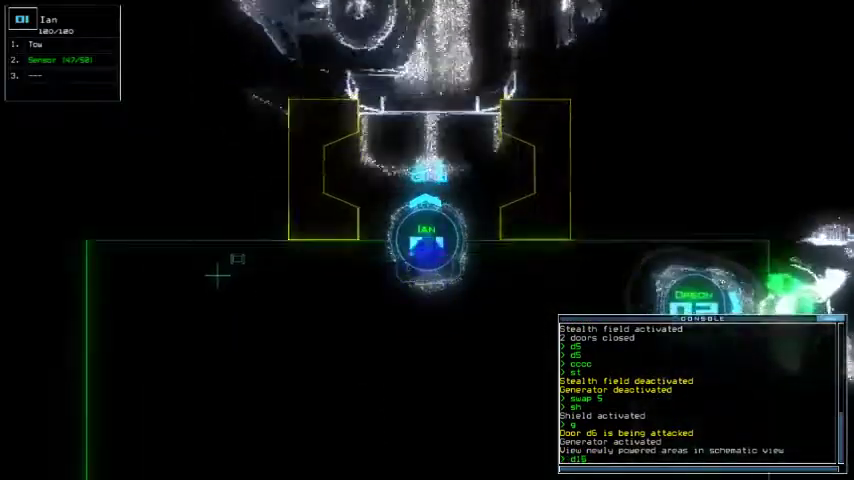
pyautogui.write('d1')
pyautogui.press('Down')
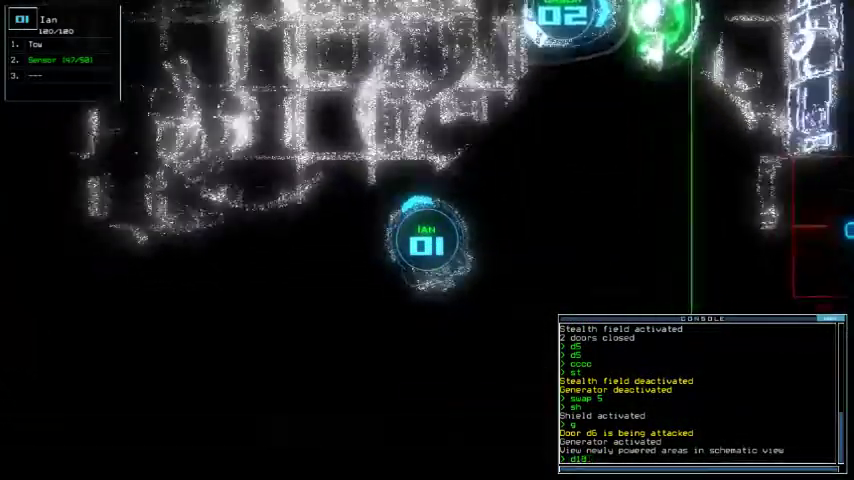
pyautogui.press('Return')
pyautogui.press('Tab')
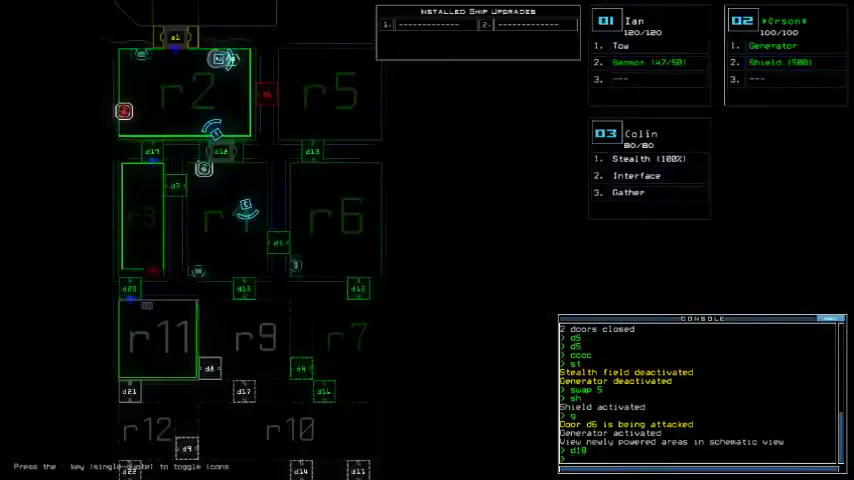
pyautogui.press('Tab')
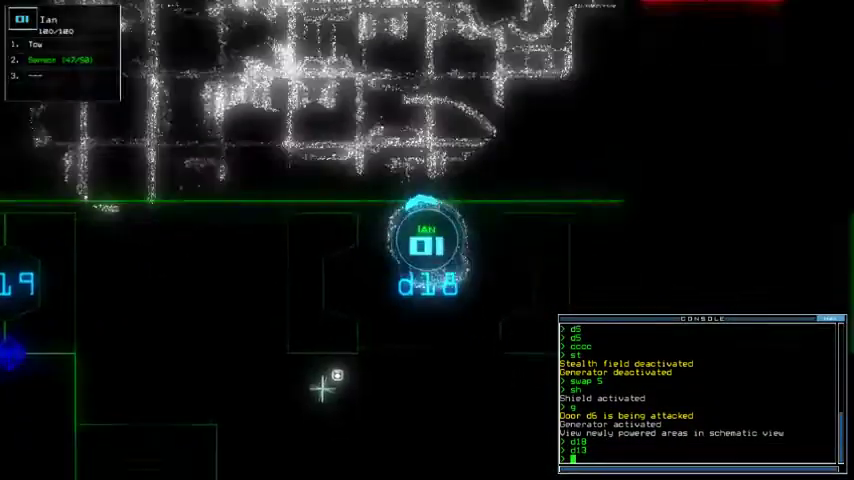
pyautogui.write('tow')
pyautogui.press('Return')
pyautogui.write('back')
pyautogui.press('Return')
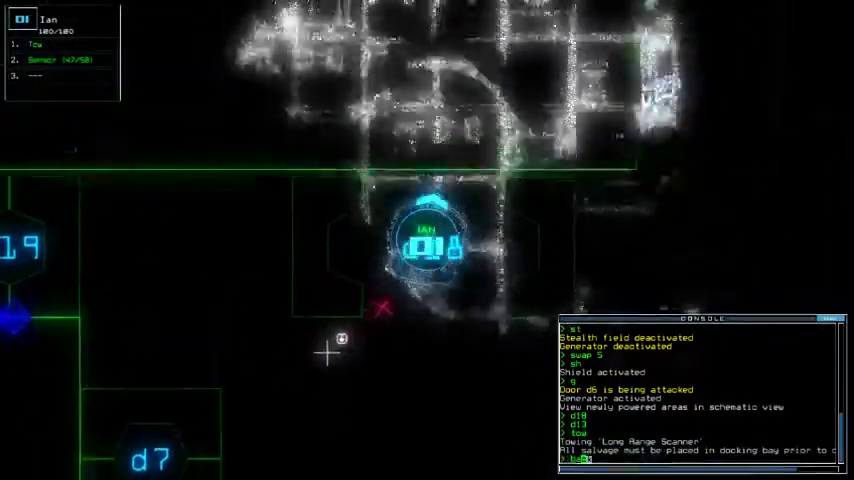
pyautogui.press('Tab')
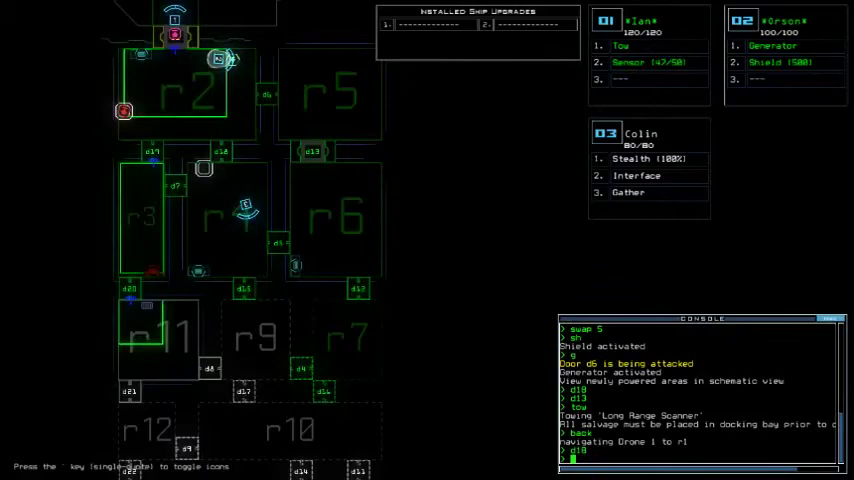
pyautogui.write('3>')
pyautogui.write('st;d')
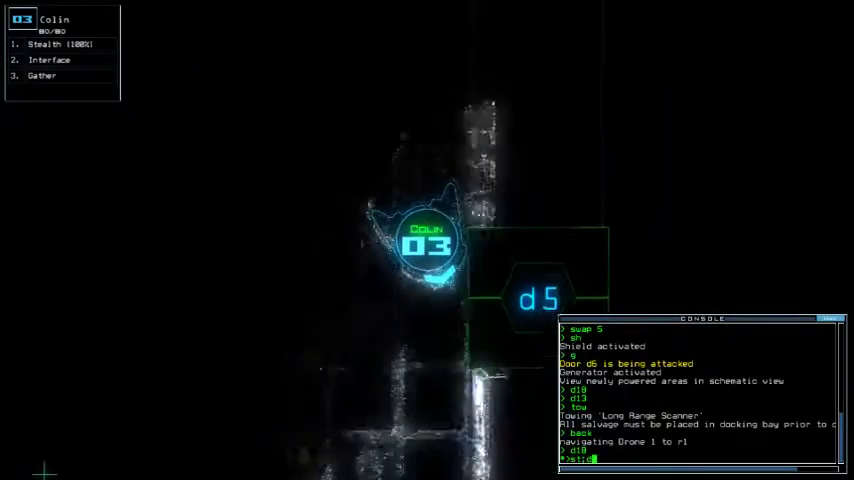
pyautogui.write('5')
# Step: Cloak Colin, open doors d5 and d12, and gather scrap there
pyautogui.press('Return')
pyautogui.write('d5')
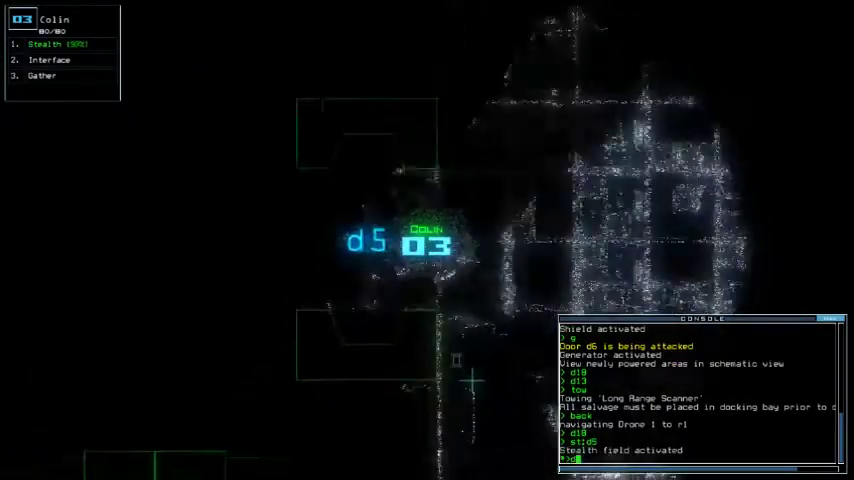
pyautogui.press('Return')
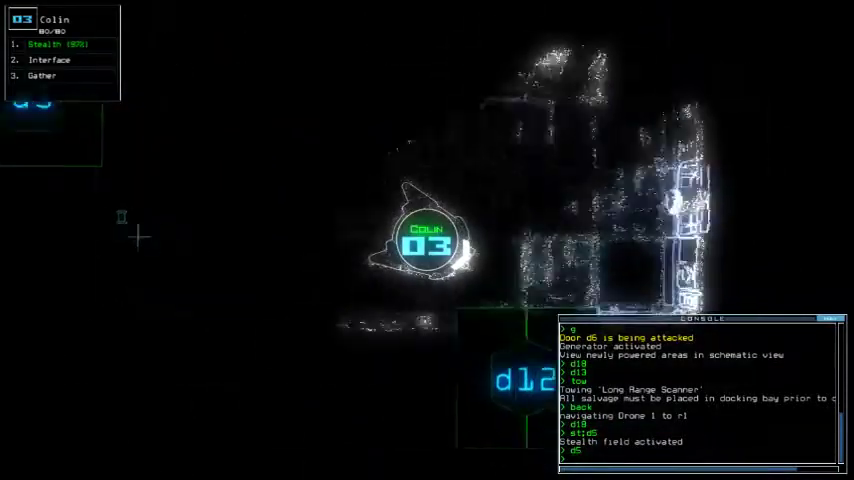
pyautogui.write('d1')
pyautogui.write('d1')
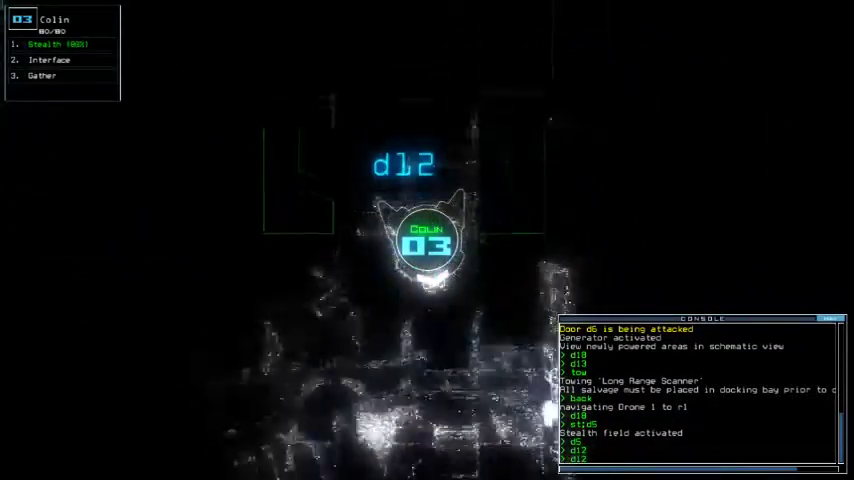
pyautogui.press('Return')
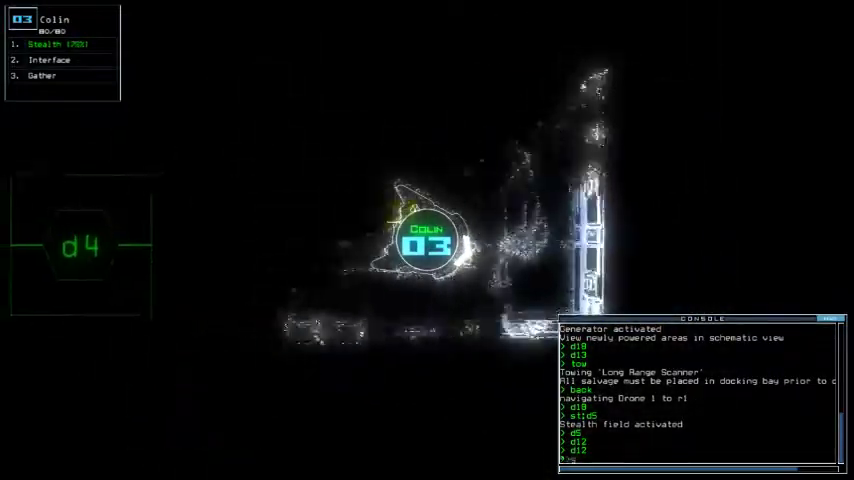
pyautogui.press('Return')
pyautogui.press('Tab')
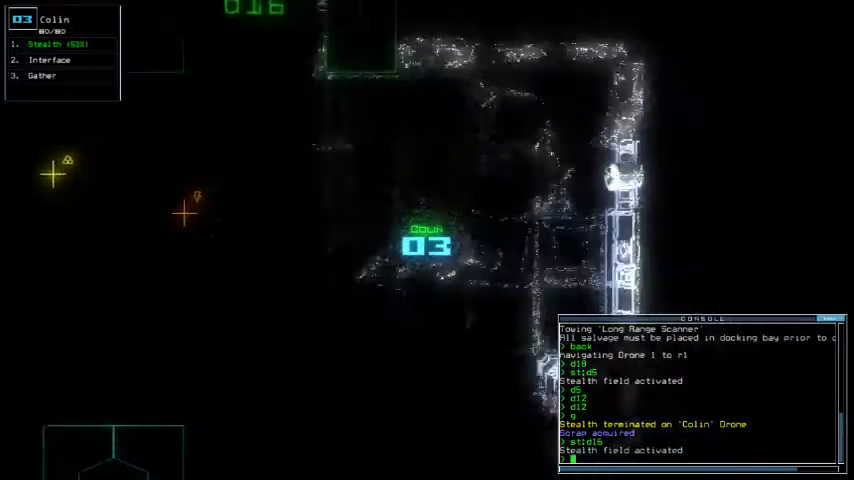
pyautogui.write('i')
# Step: List room r10's items and gather its remaining scrap
pyautogui.press('Return')
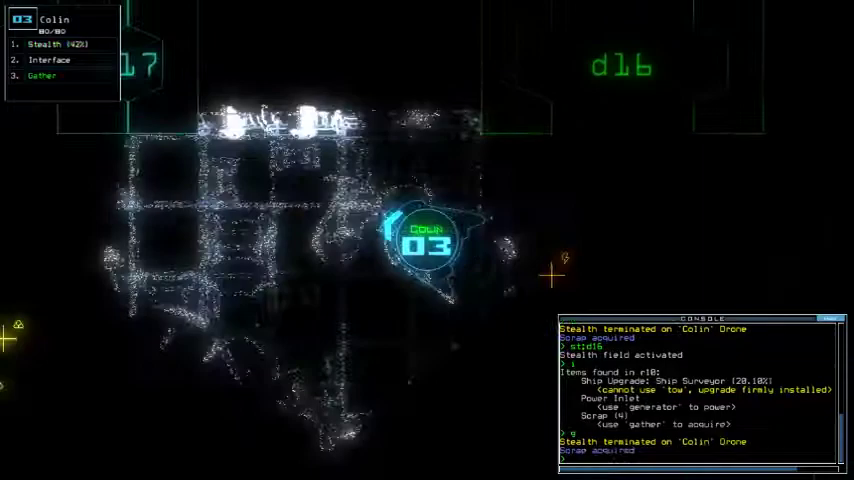
pyautogui.press('Left')
pyautogui.write('g')
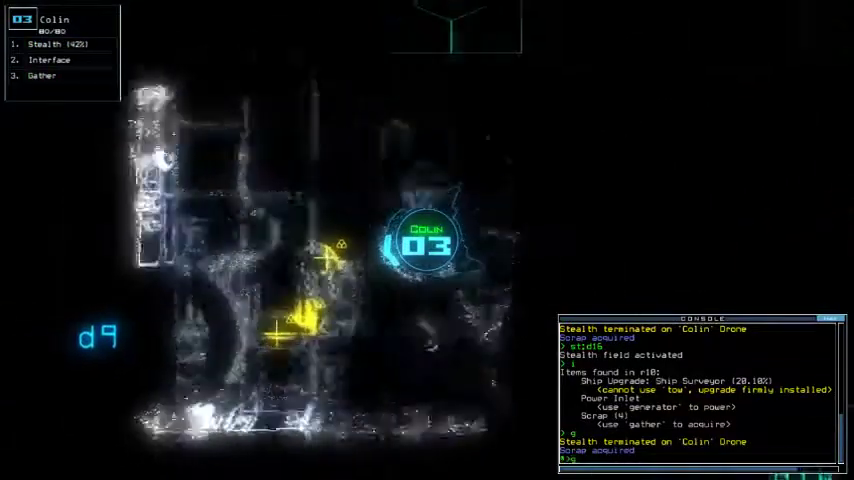
pyautogui.press('Return')
pyautogui.press('Tab')
pyautogui.press('Tab')
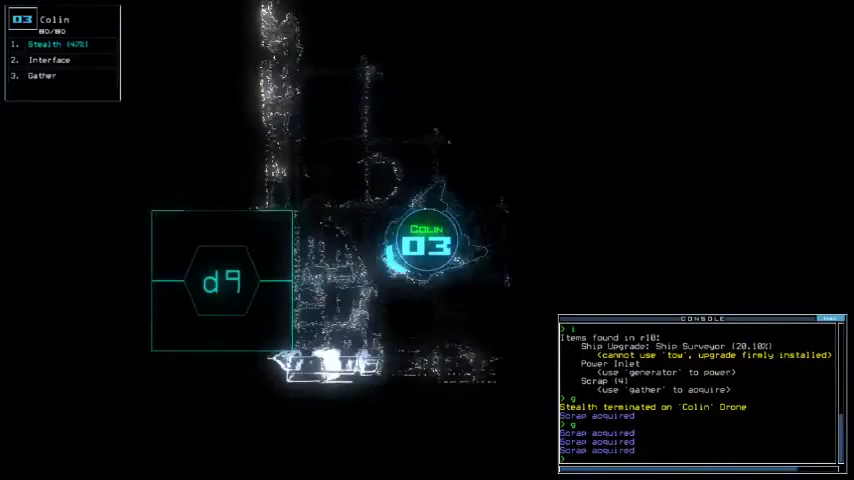
# Step: Reactivate Colin's stealth with st;d4 and open door d4
pyautogui.press('Up')
pyautogui.press('Right')
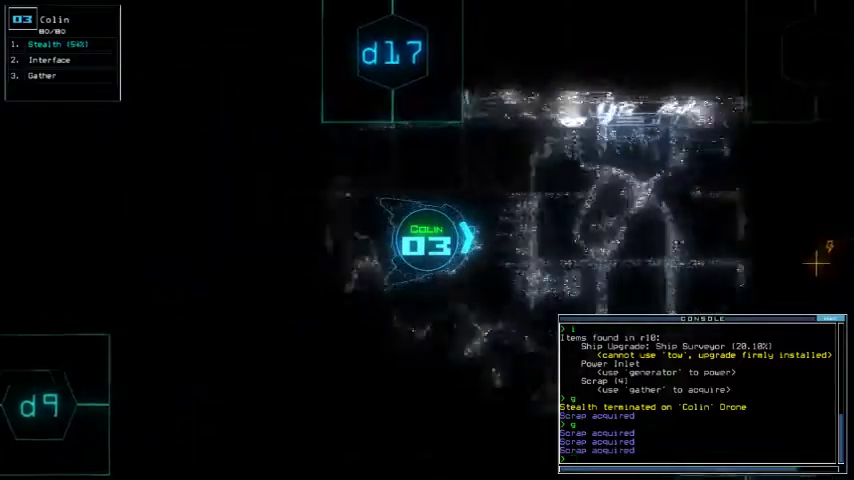
pyautogui.write('st')
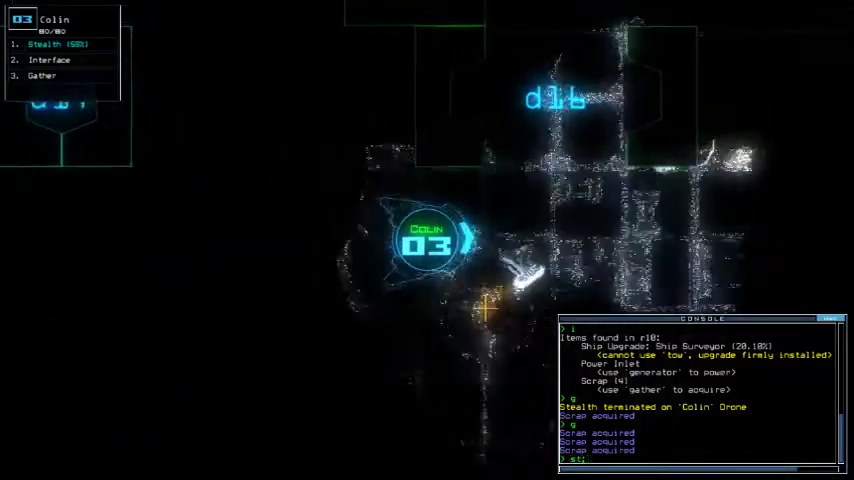
pyautogui.press('Up')
pyautogui.write('ea4')
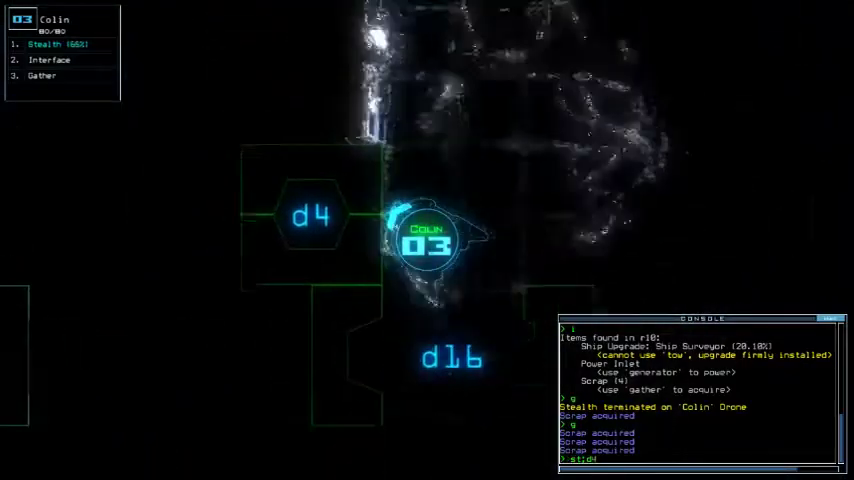
pyautogui.press('Return')
pyautogui.press('Left')
pyautogui.press('Right')
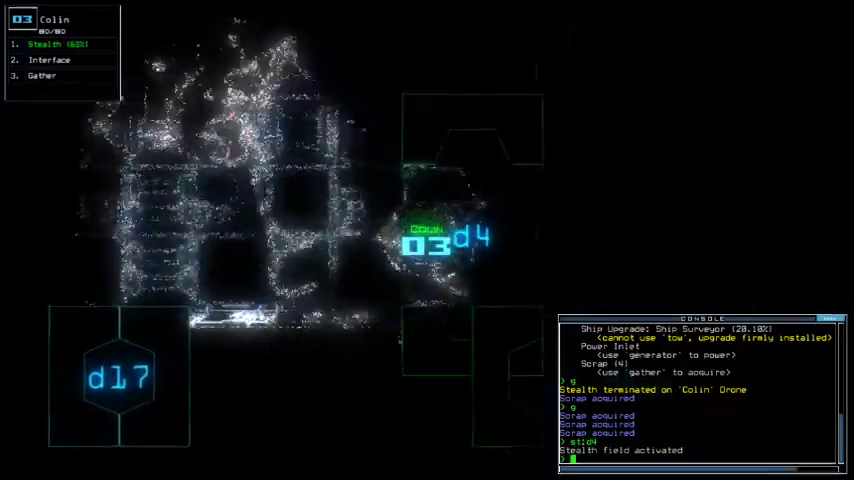
pyautogui.write('d4')
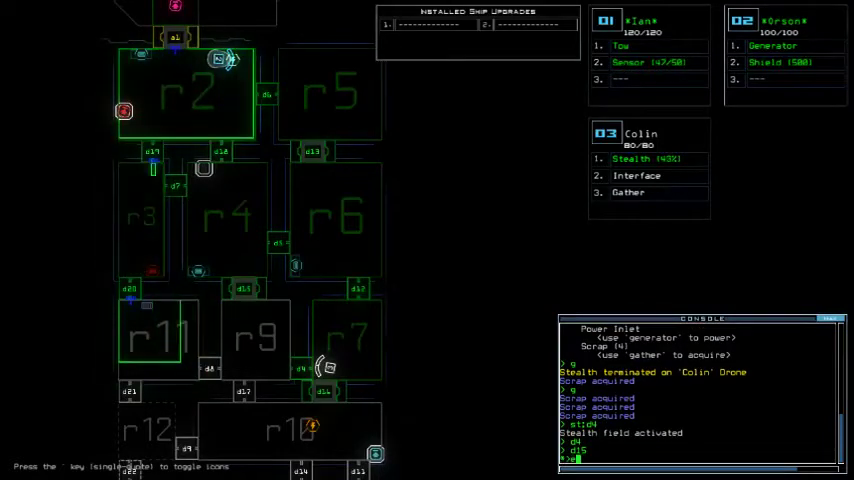
# Step: Toggle door d4 three times from Colin's camera view
pyautogui.press('Tab')
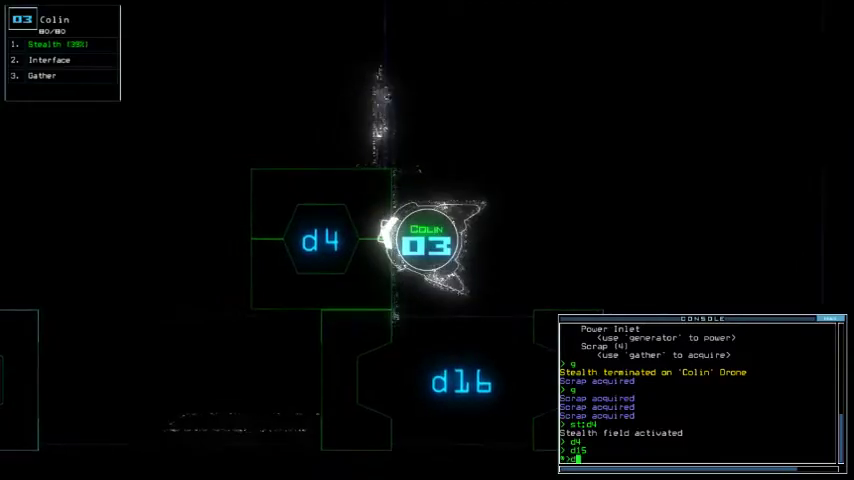
pyautogui.write('4')
pyautogui.press('Return')
pyautogui.write('d4')
pyautogui.press('Return')
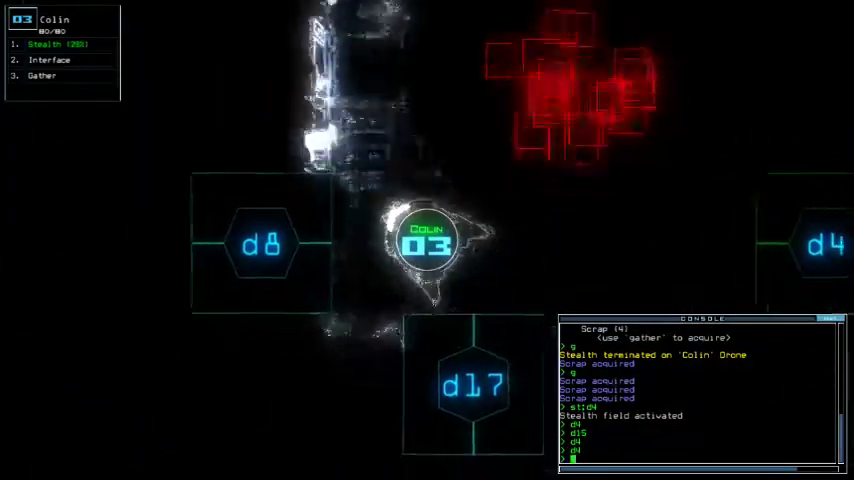
pyautogui.write('d4')
pyautogui.press('Return')
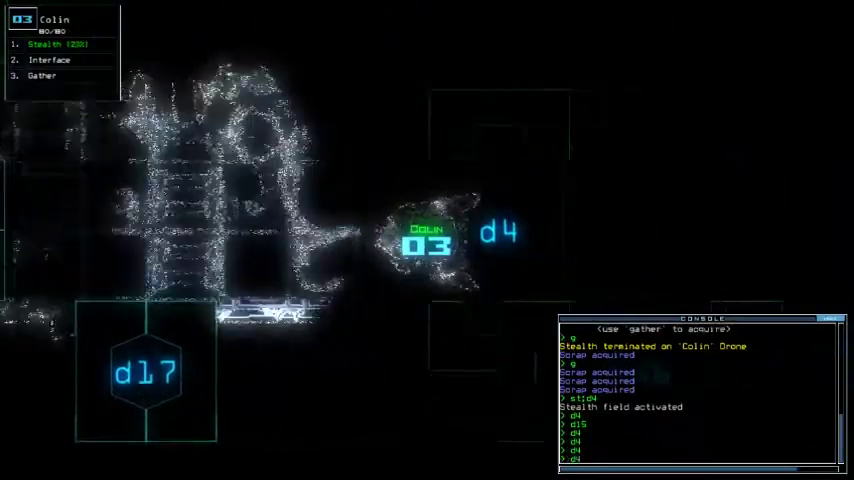
pyautogui.write('st')
# Step: Switch off Colin's stealth field and clear the leftover stealth command
pyautogui.press('Return')
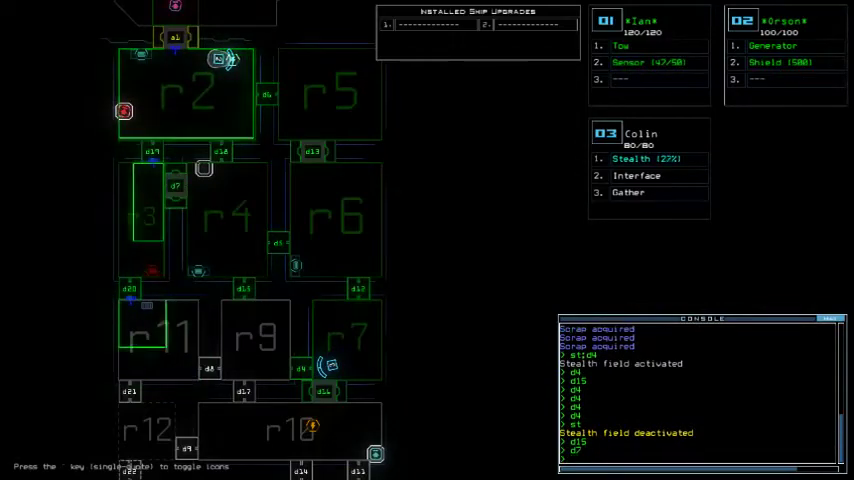
pyautogui.press('Tab')
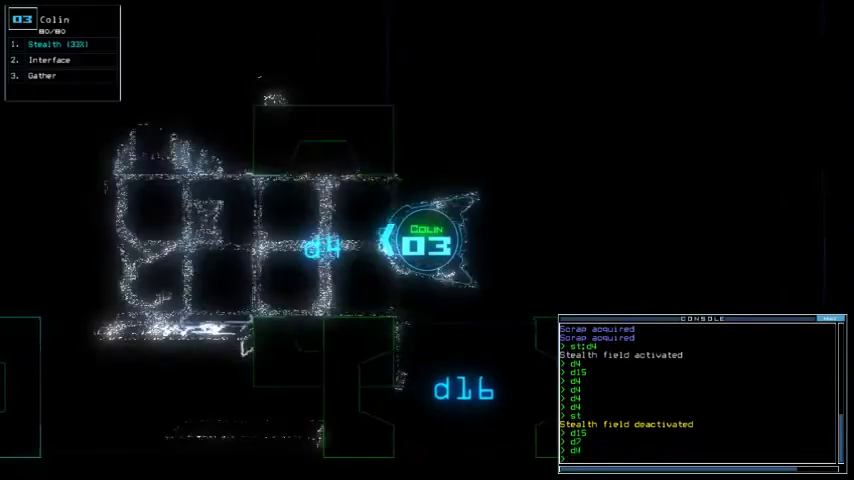
pyautogui.write('st')
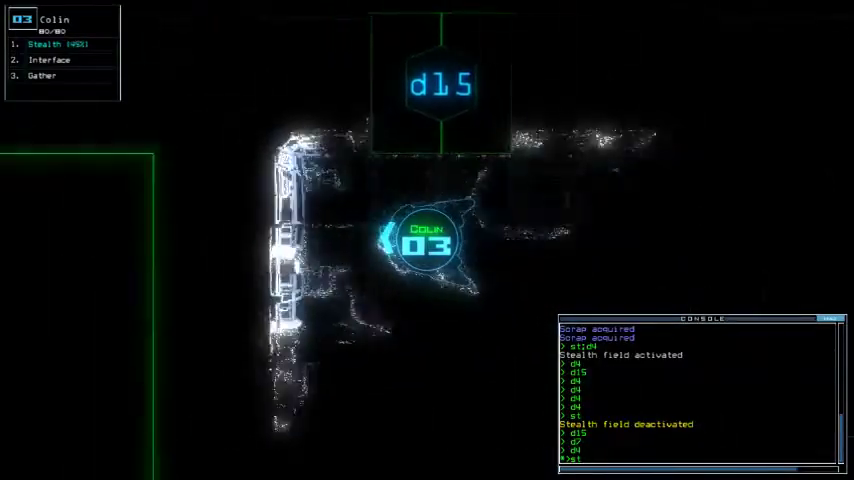
pyautogui.press('BackSpace')
pyautogui.press('BackSpace')
pyautogui.press('Tab')
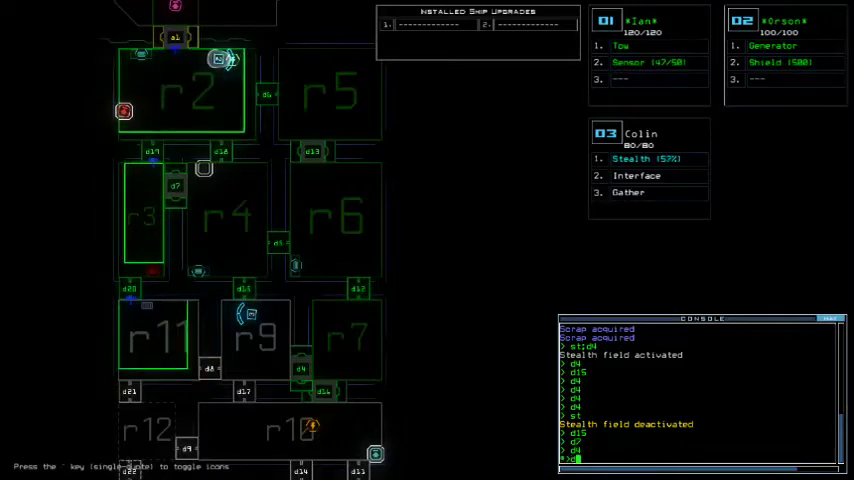
# Step: Stop Ian's towing and hand his Sensor upgrade to Orson
pyautogui.press('Tab')
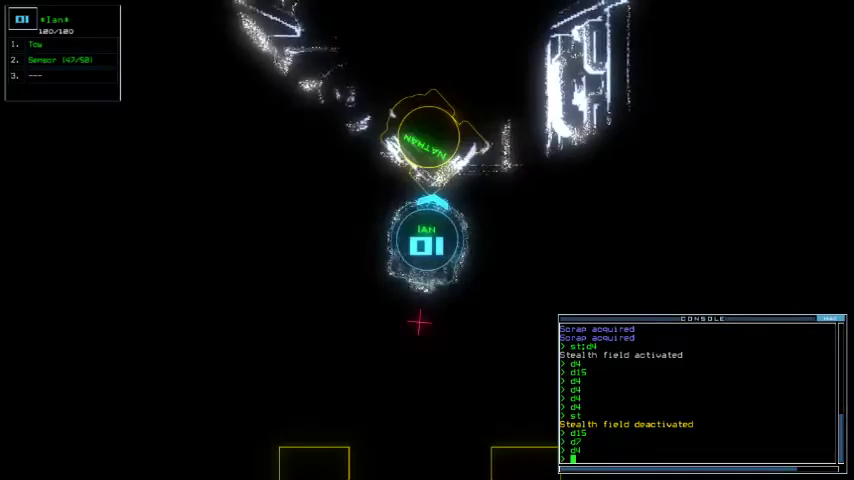
pyautogui.write('w')
pyautogui.press('Return')
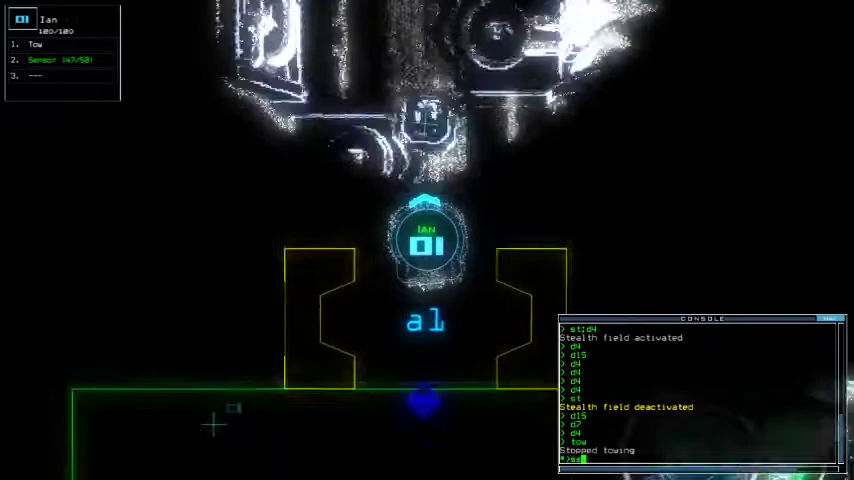
pyautogui.write('ss')
pyautogui.press('Down')
pyautogui.press('Return')
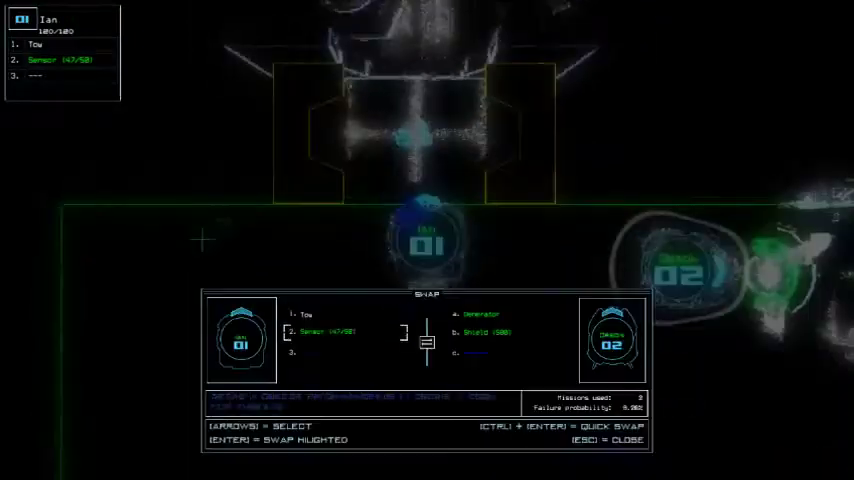
pyautogui.press('Escape')
pyautogui.press('Up')
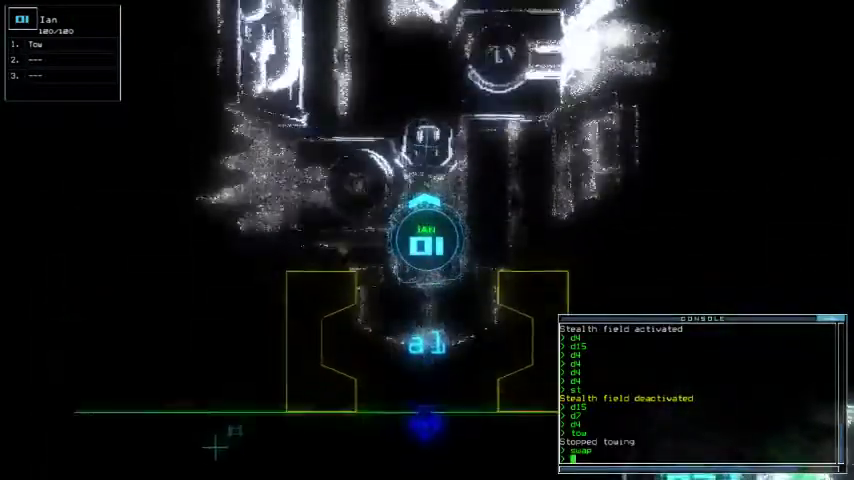
pyautogui.press('Tab')
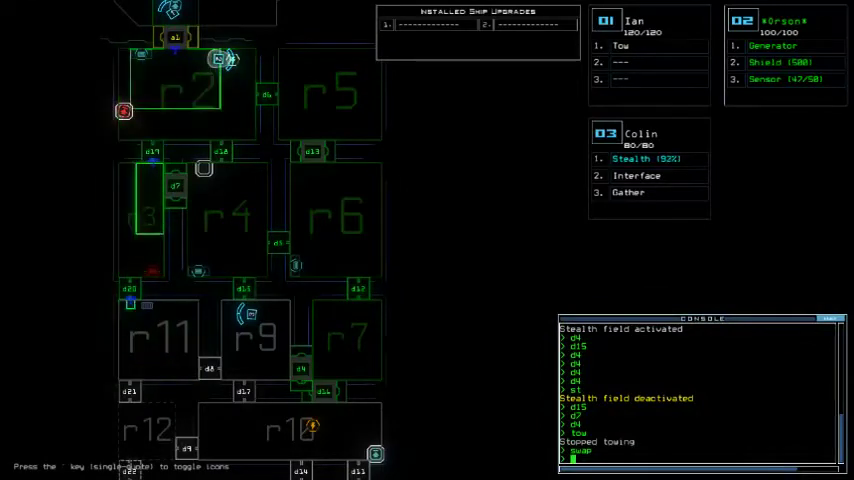
# Step: Mark rooms r5 and r6, cloak Colin through door d15, then drop stealth
pyautogui.press('Down')
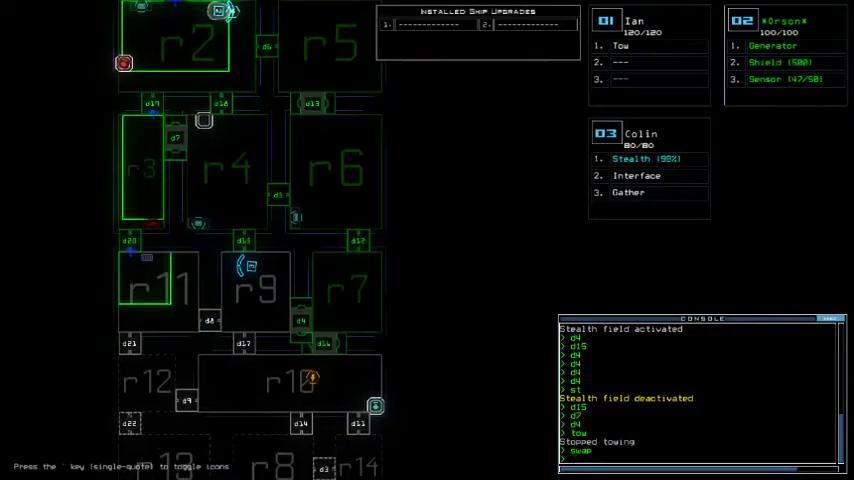
pyautogui.press('Up')
pyautogui.press('Return')
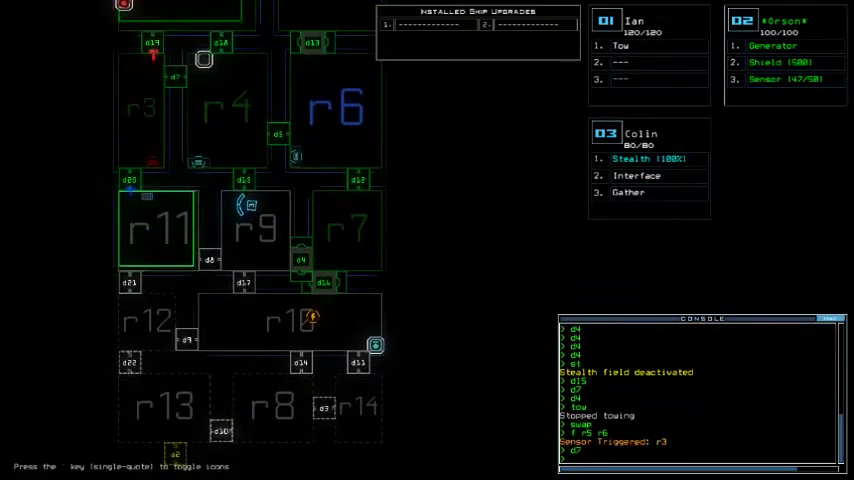
pyautogui.write('3')
pyautogui.write('15')
pyautogui.press('Return')
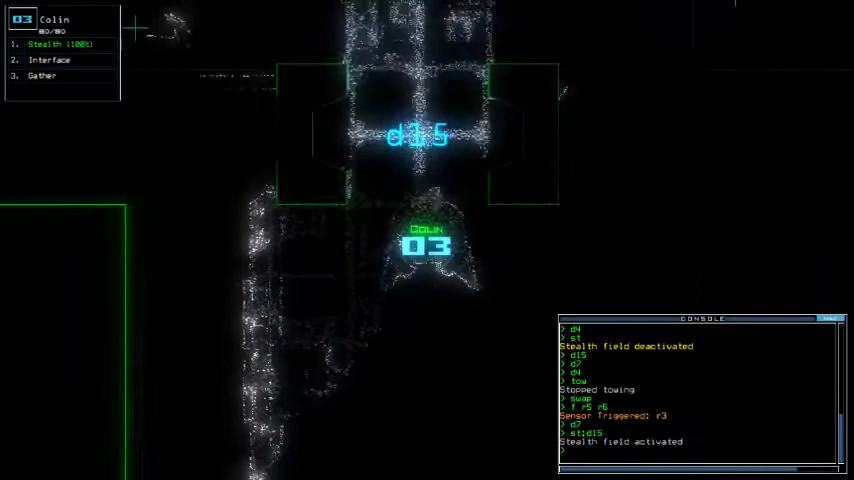
pyautogui.write('d18')
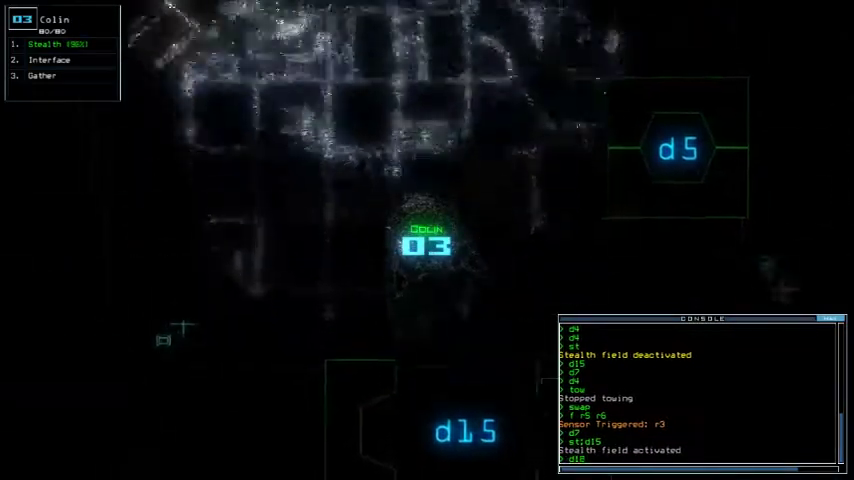
pyautogui.write('; 2 ')
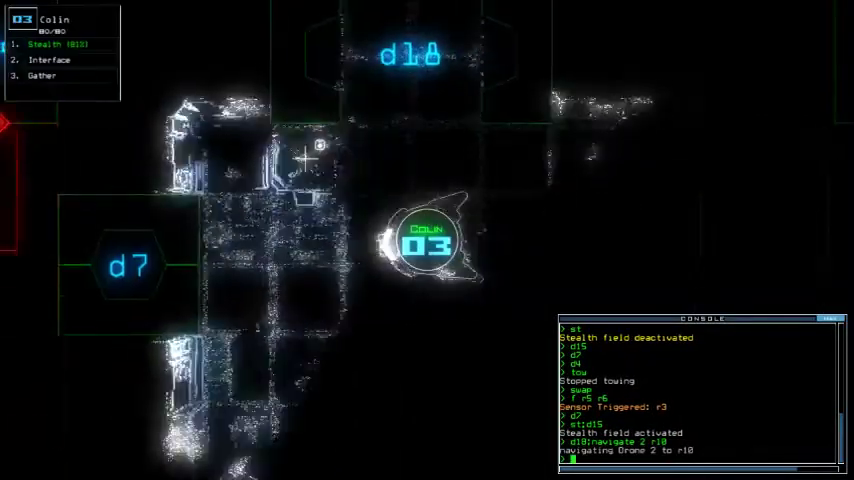
pyautogui.write('st')
pyautogui.press('Return')
pyautogui.write('n ')
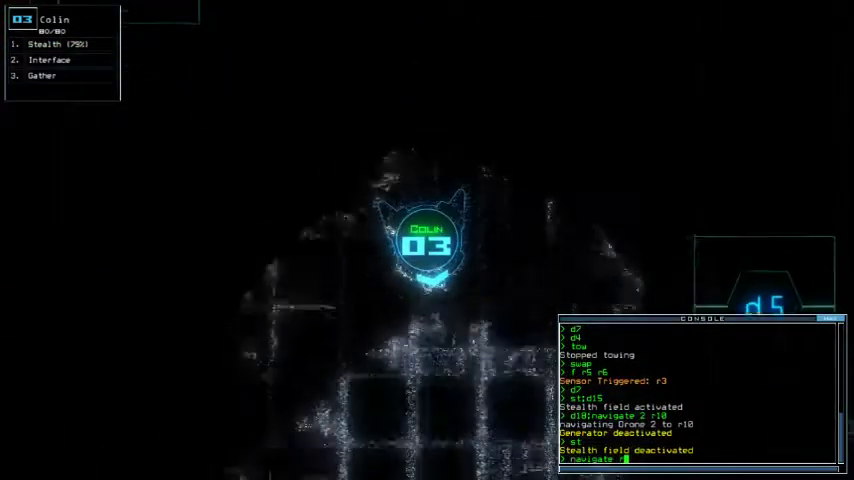
pyautogui.write('r10')
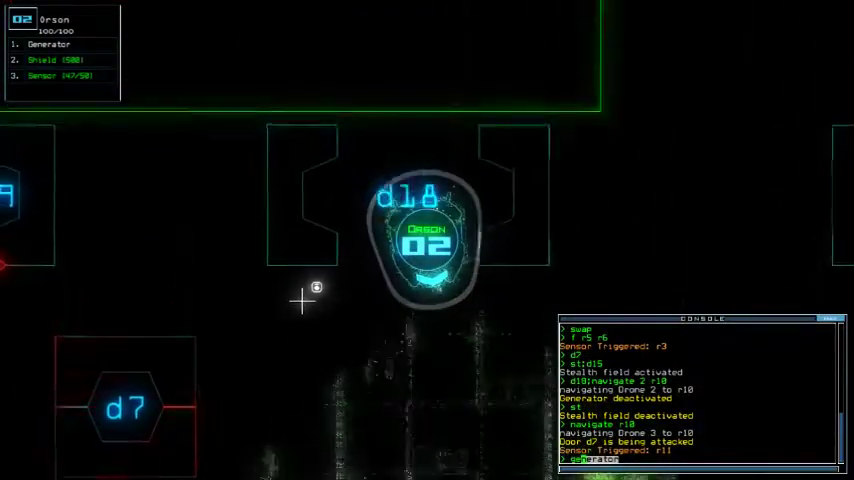
# Step: Power the area with Orson's generator while checking the ship schematic
pyautogui.press('Return')
pyautogui.write('d20')
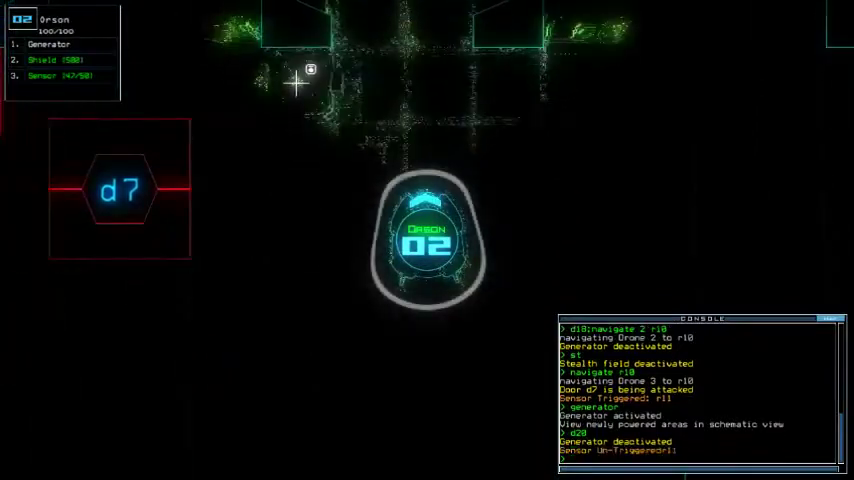
pyautogui.press('Tab')
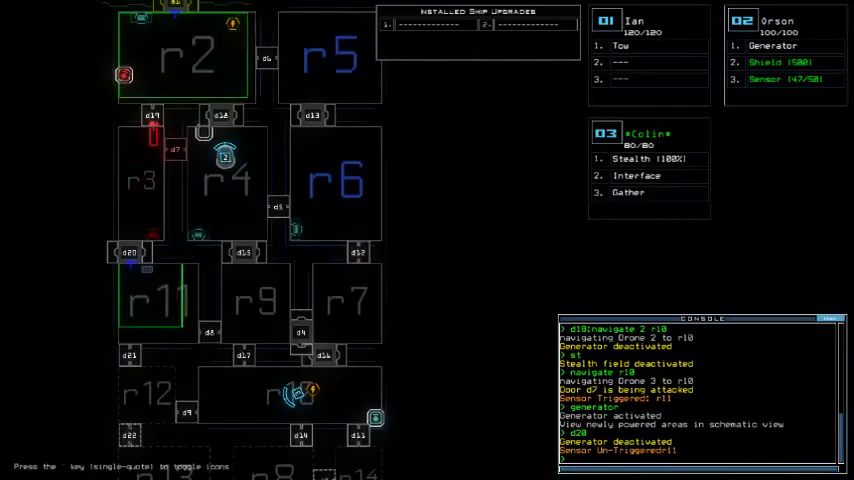
pyautogui.press('Tab')
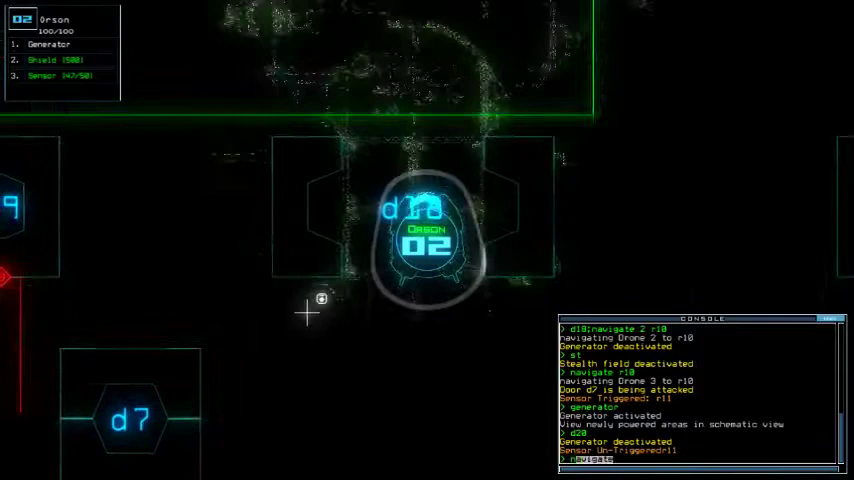
pyautogui.write('3')
# Step: Send Colin to Orson's room and steer Orson down and right to meet him
pyautogui.press('Return')
pyautogui.press('Tab')
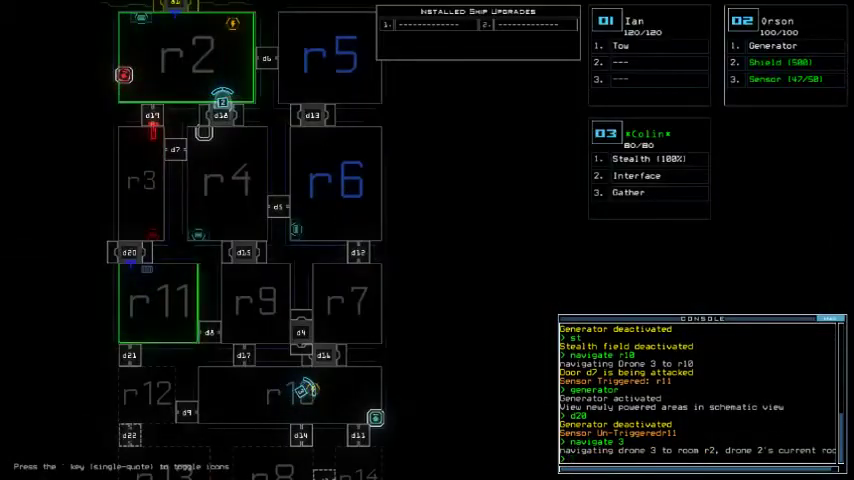
pyautogui.press('Tab')
pyautogui.hotkey('ctrl', '2')
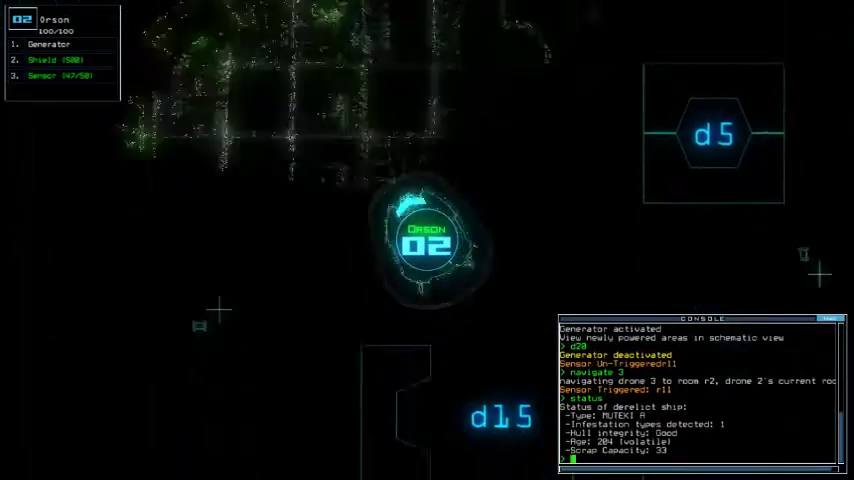
pyautogui.press('Down')
pyautogui.press('Right')
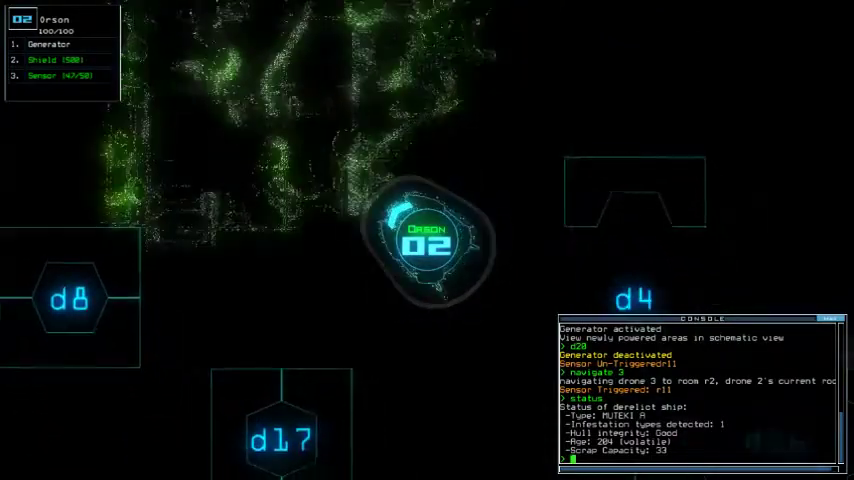
pyautogui.press('Right')
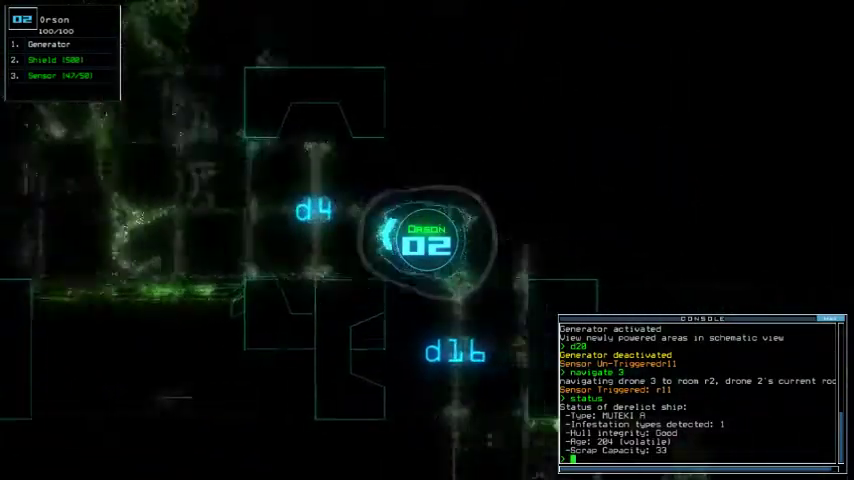
pyautogui.press('Down')
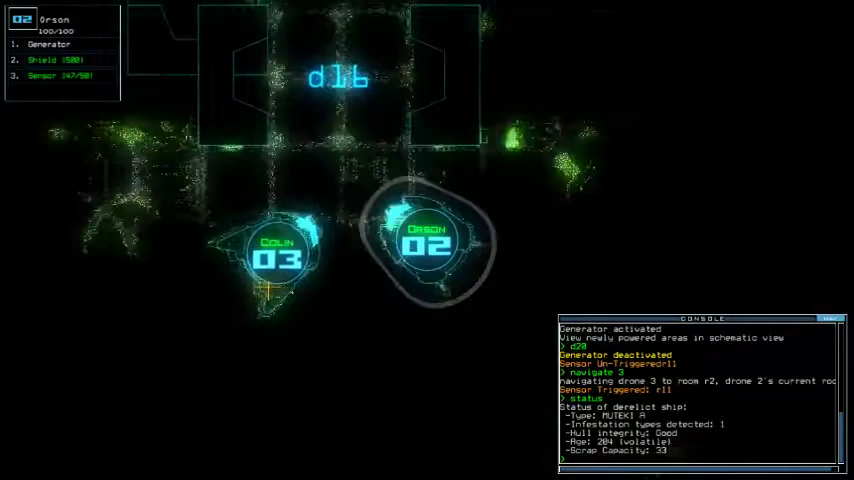
# Step: Move Colin through doors d9 and d22 after checking the schematic
pyautogui.press('Tab')
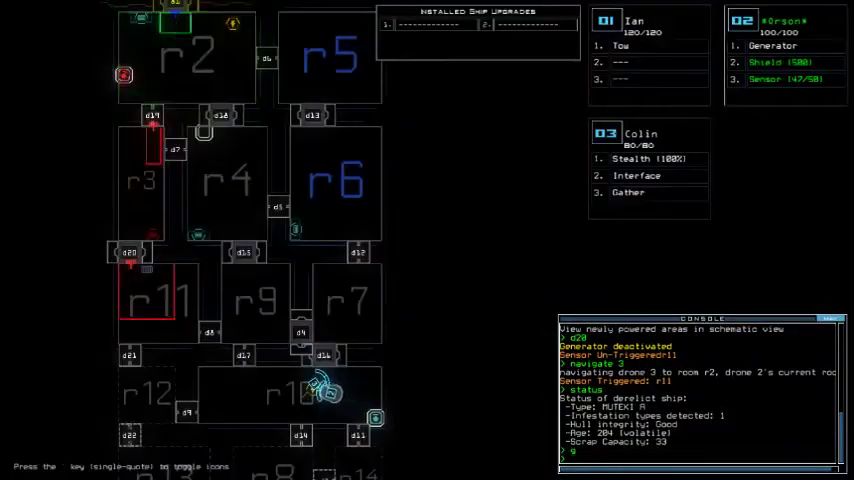
pyautogui.press('Tab')
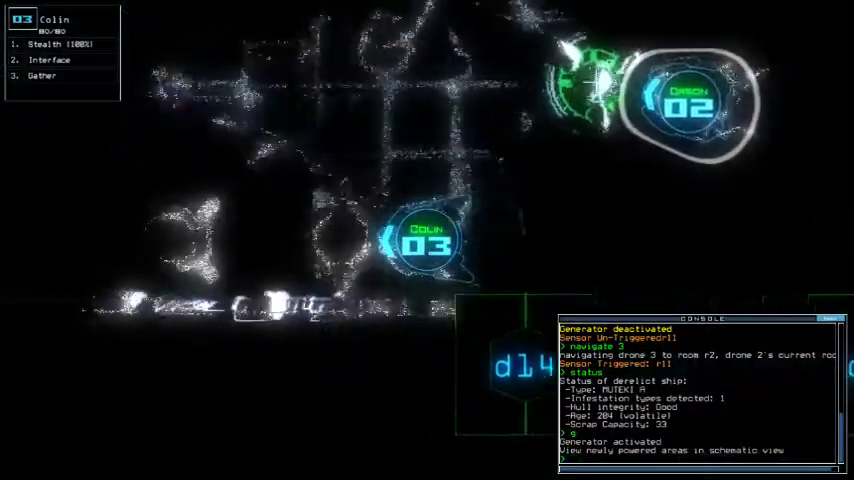
pyautogui.press('Tab')
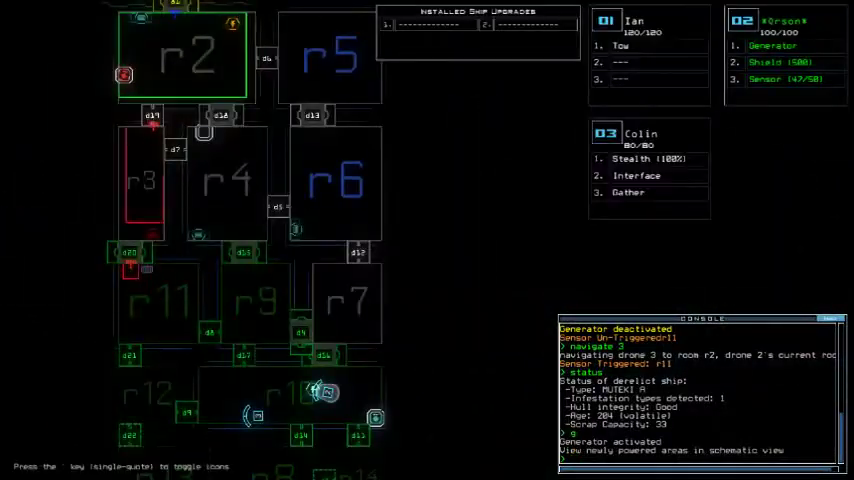
pyautogui.press('Tab')
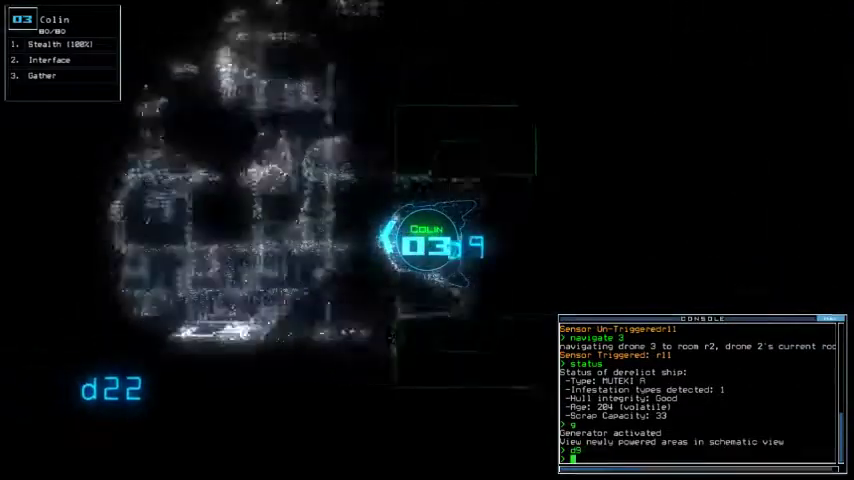
pyautogui.write('9')
pyautogui.press('Return')
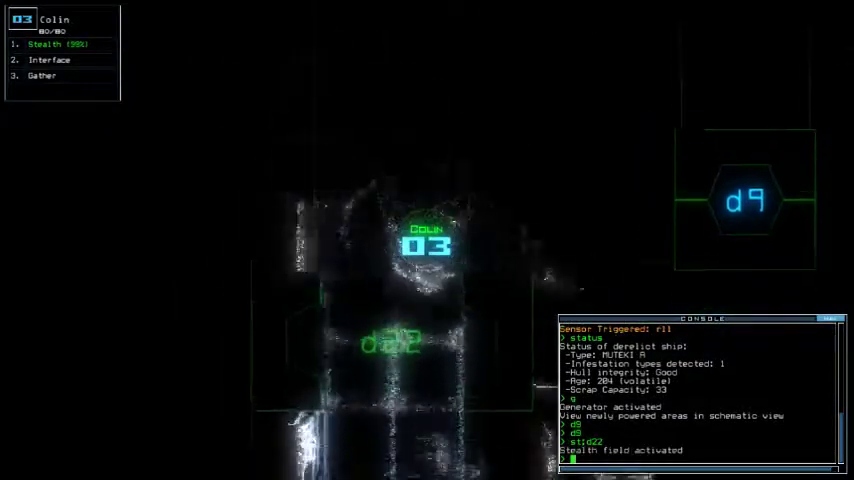
pyautogui.write('d22')
pyautogui.press('Return')
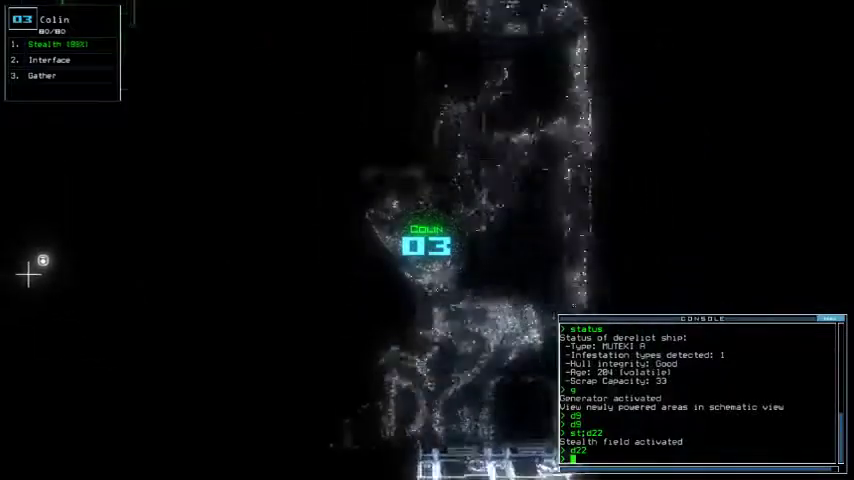
pyautogui.write('dd a2')
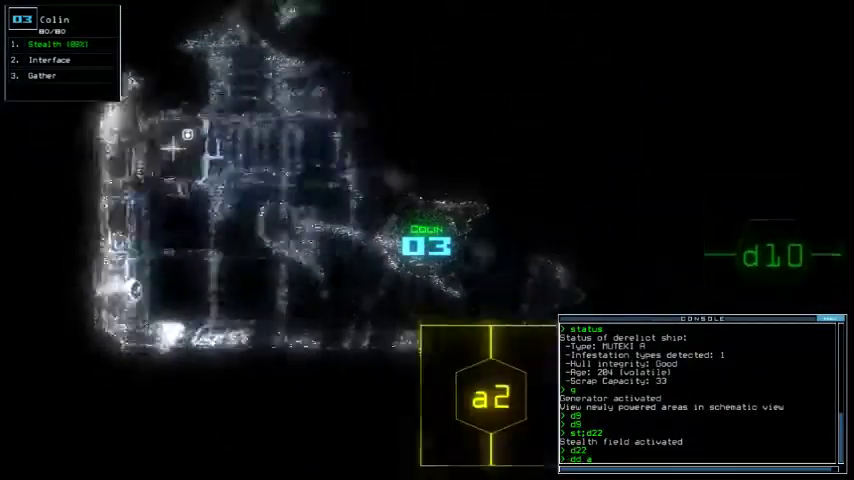
# Step: Redock the ship at airlock a2, send Colin to d10 and gather fuel
pyautogui.press('Return')
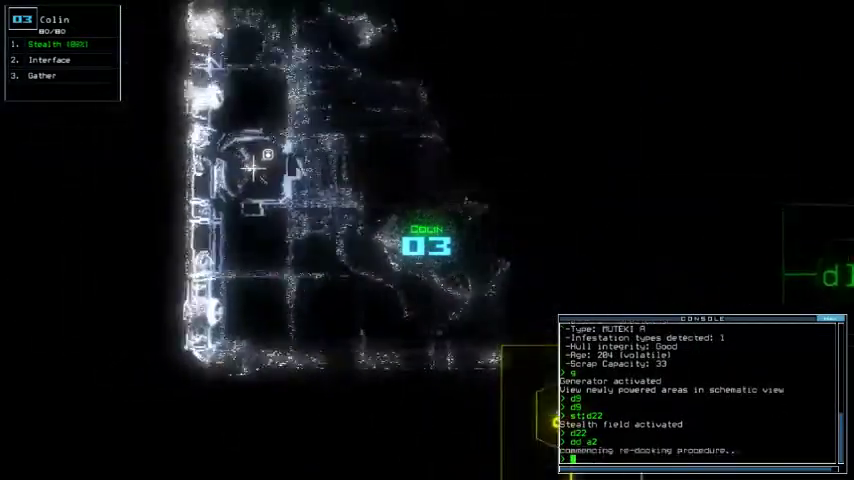
pyautogui.write('d10')
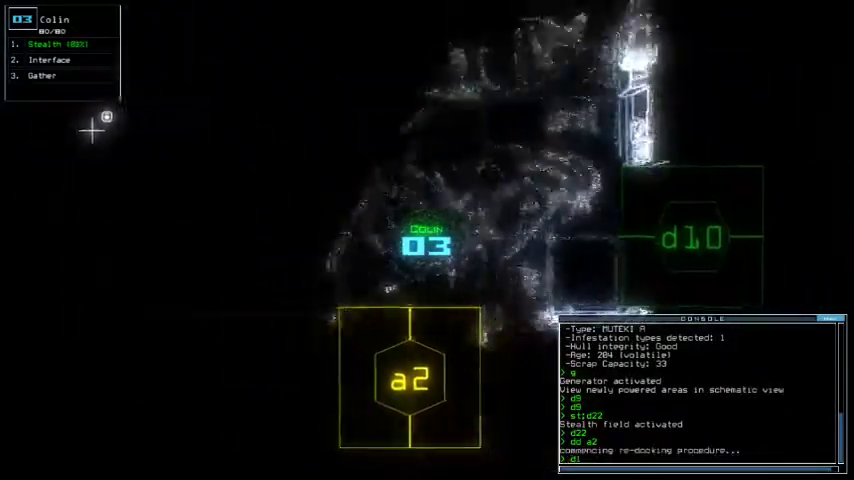
pyautogui.press('Return')
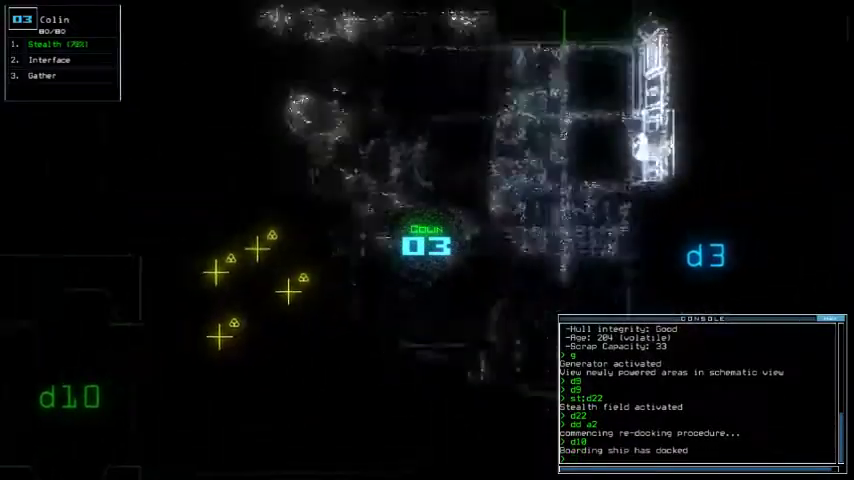
pyautogui.write('g')
pyautogui.press('Return')
pyautogui.press('Tab')
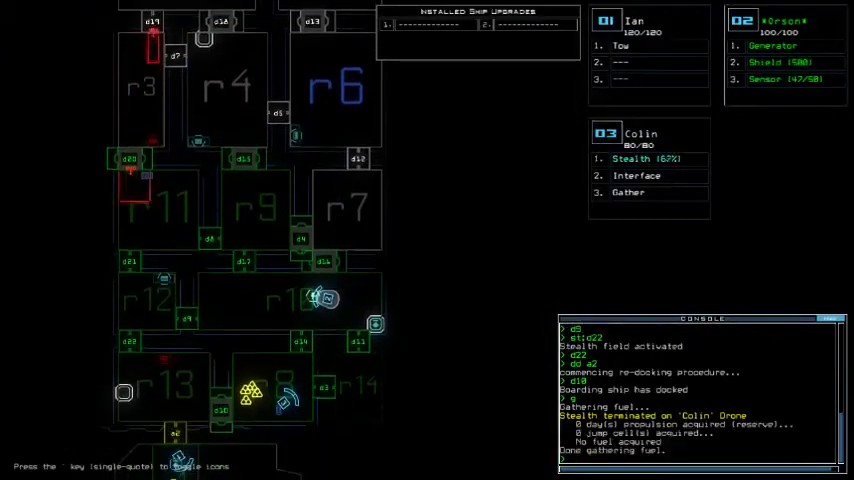
# Step: Collect two rounds of scrap with Colin
pyautogui.press('Tab')
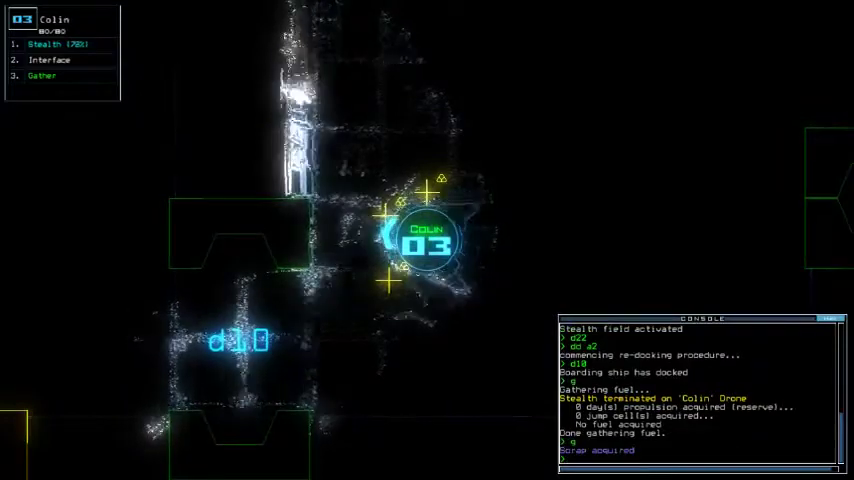
pyautogui.write('g')
pyautogui.press('Return')
pyautogui.write('g')
pyautogui.press('Return')
pyautogui.press('Tab')
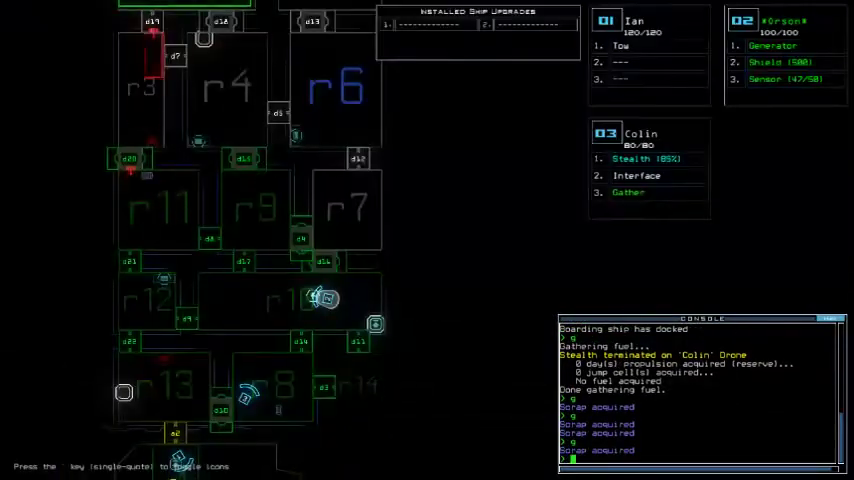
pyautogui.press('Tab')
pyautogui.write('d1')
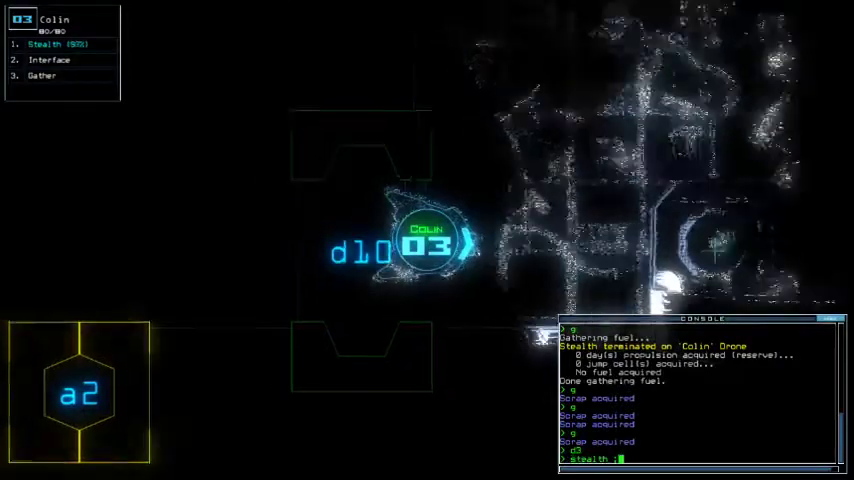
pyautogui.write('co')
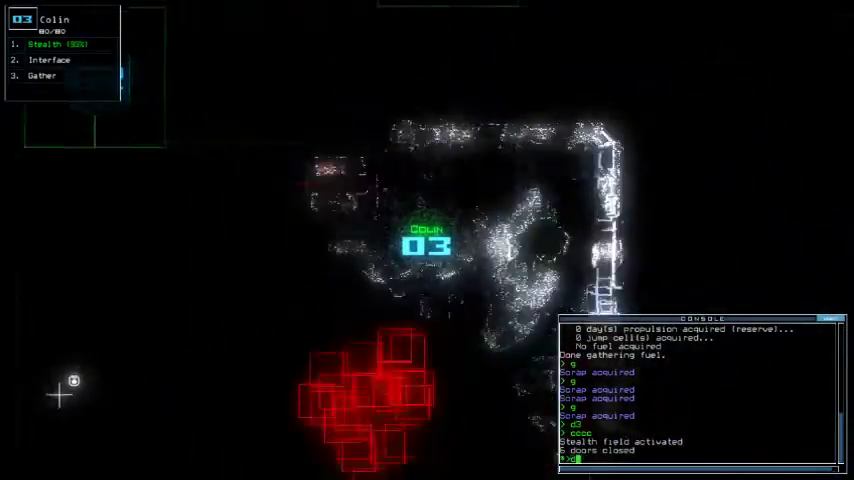
pyautogui.write('d10')
# Step: Send Colin to d10, redock at a1, close doors, and gather scrap past d3
pyautogui.press('Return')
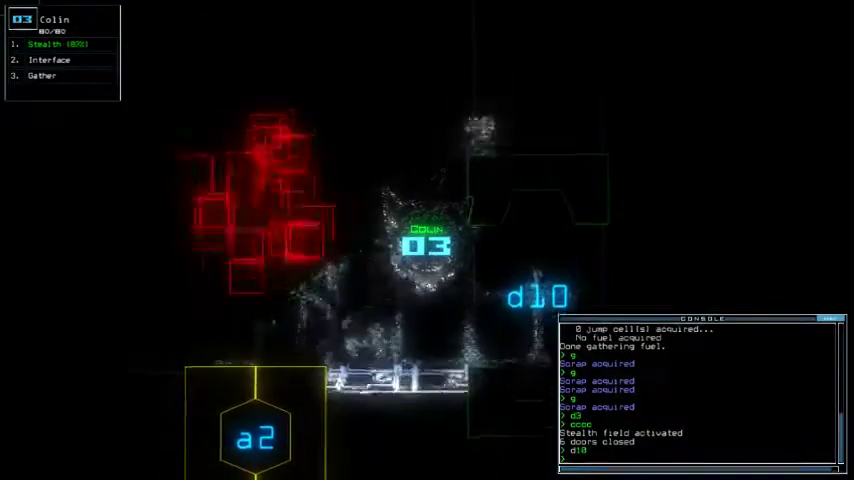
pyautogui.write('dd a1')
pyautogui.press('Return')
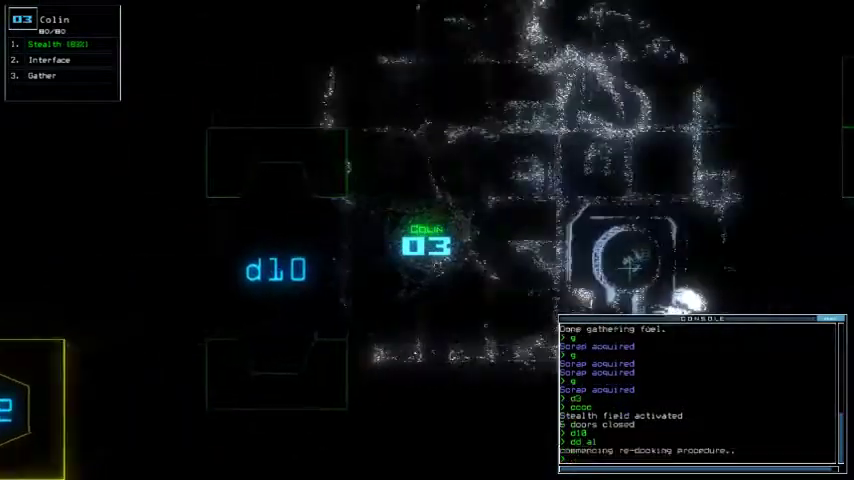
pyautogui.write('cccc')
pyautogui.press('Return')
pyautogui.write('d3')
pyautogui.press('Return')
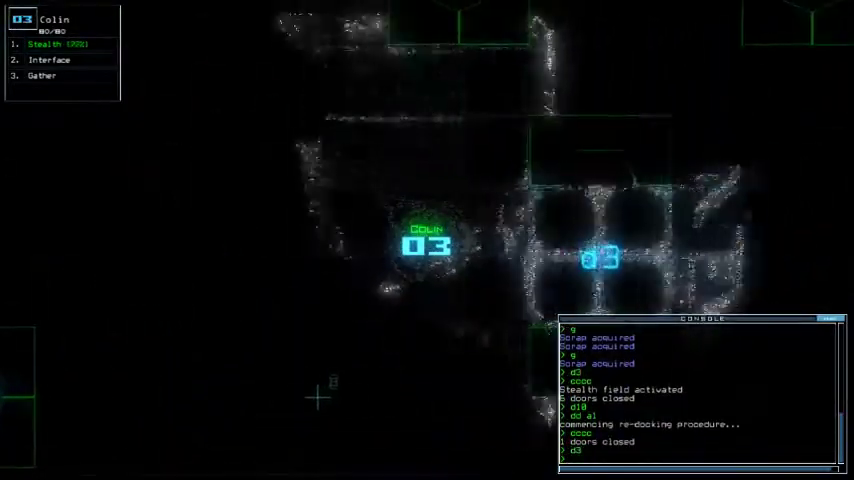
pyautogui.write('3')
pyautogui.press('Return')
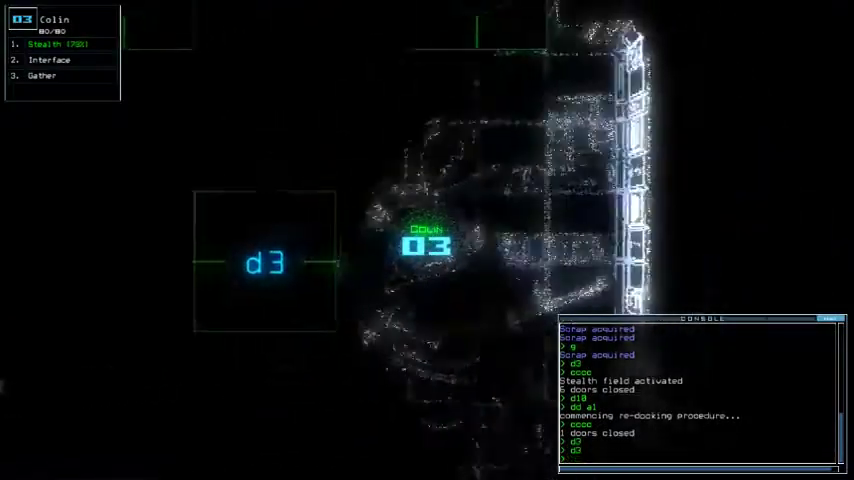
pyautogui.write('g')
pyautogui.press('Return')
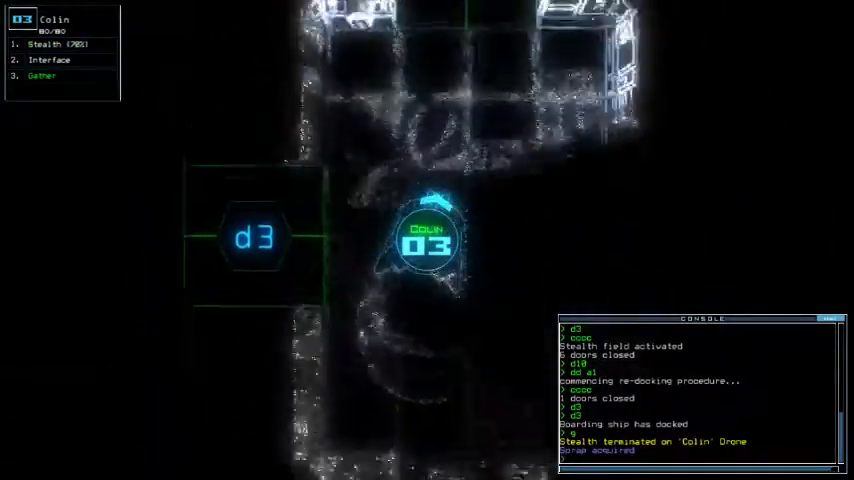
pyautogui.press('Tab')
pyautogui.write('v')
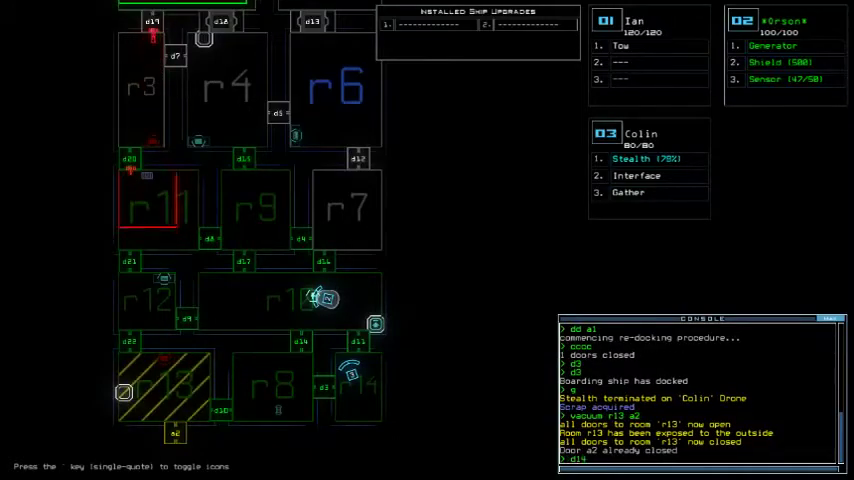
# Step: Send Colin to d3, then to d10 while redocking at airlock a2
pyautogui.press('Tab')
pyautogui.write('d3')
pyautogui.press('Return')
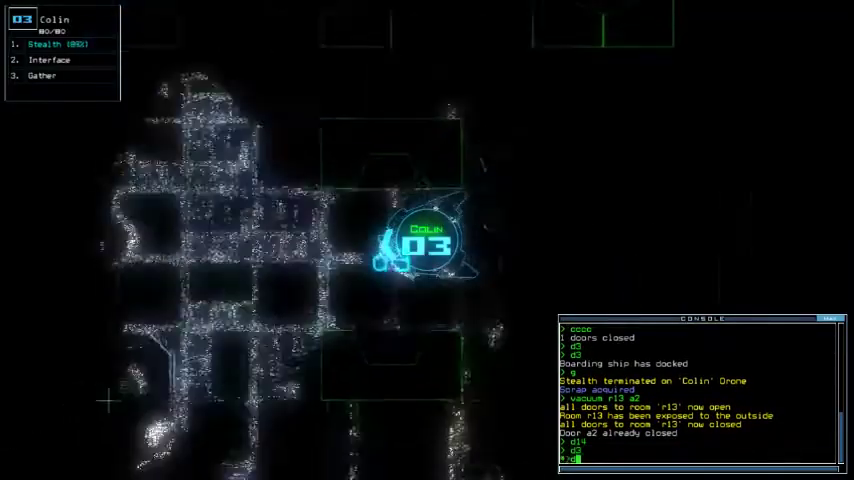
pyautogui.write('d10;dd a2')
pyautogui.press('Return')
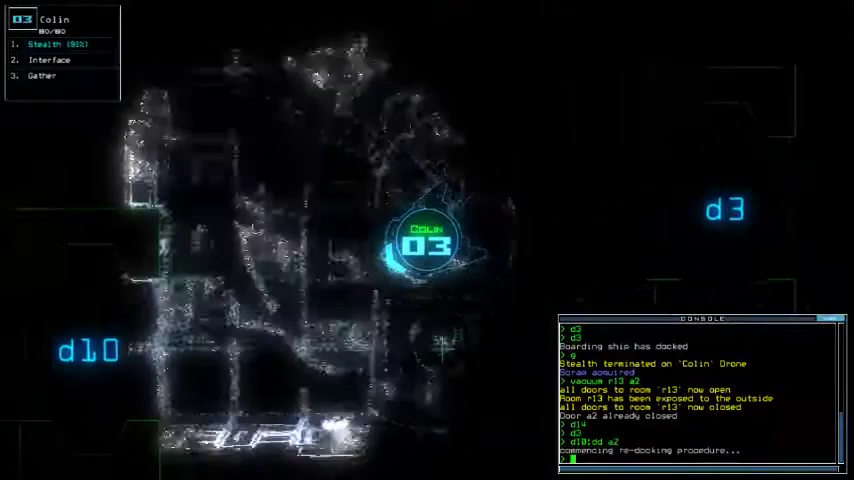
pyautogui.write('navigate 2')
# Step: Route Orson via rooms r8 and r13 back to room r1
pyautogui.press('Return')
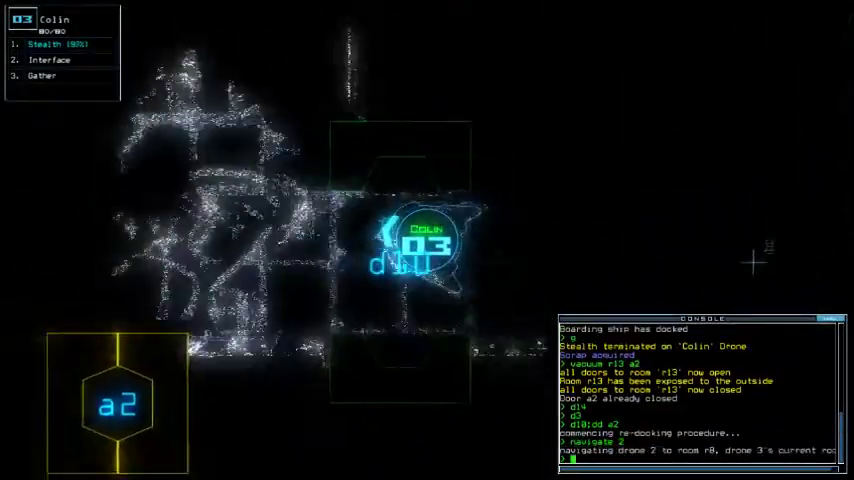
pyautogui.write('navigate 3')
pyautogui.press('Return')
pyautogui.write('a')
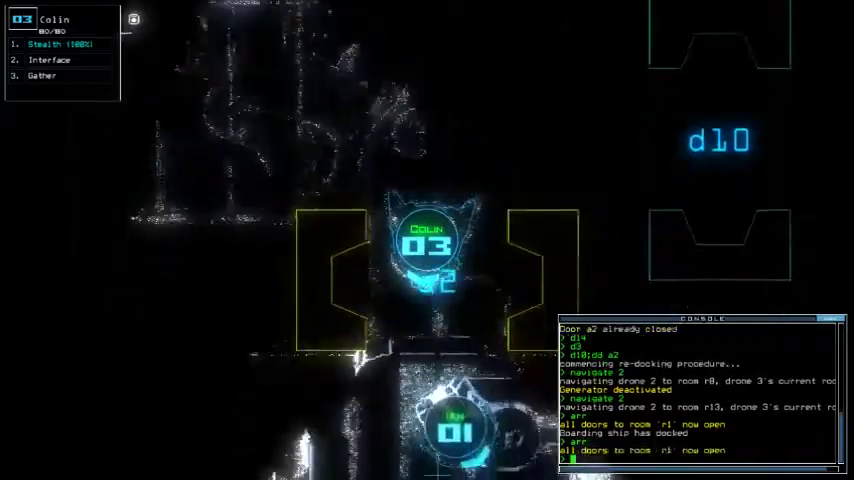
pyautogui.write('back 2')
pyautogui.press('Return')
pyautogui.press('Tab')
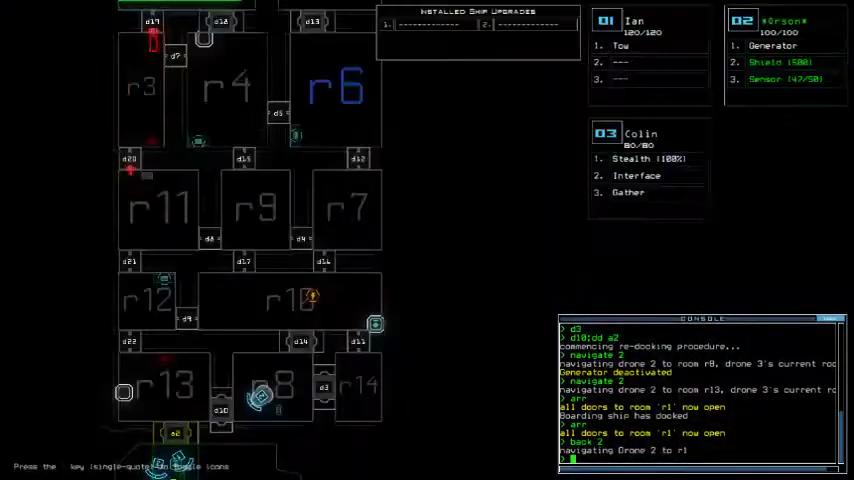
pyautogui.press('F1')
# Step: Dismiss the 1005-point daily challenge score to open the daily leaderboard
pyautogui.press('Tab')
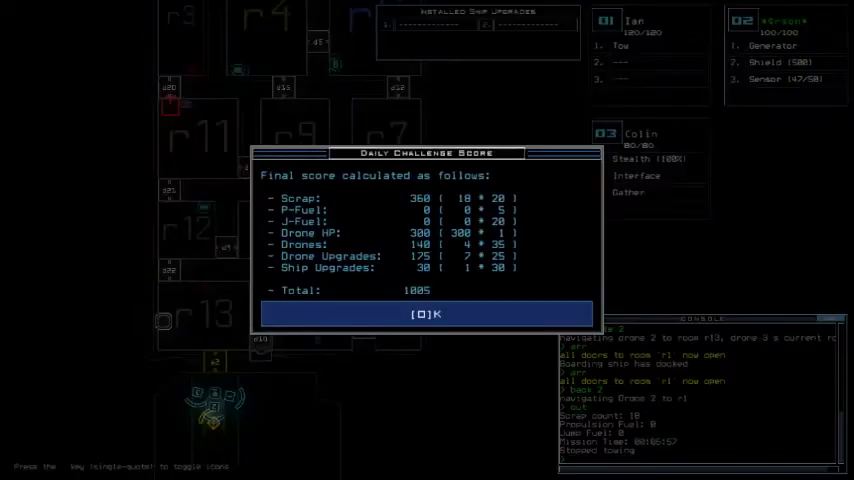
pyautogui.press('o')
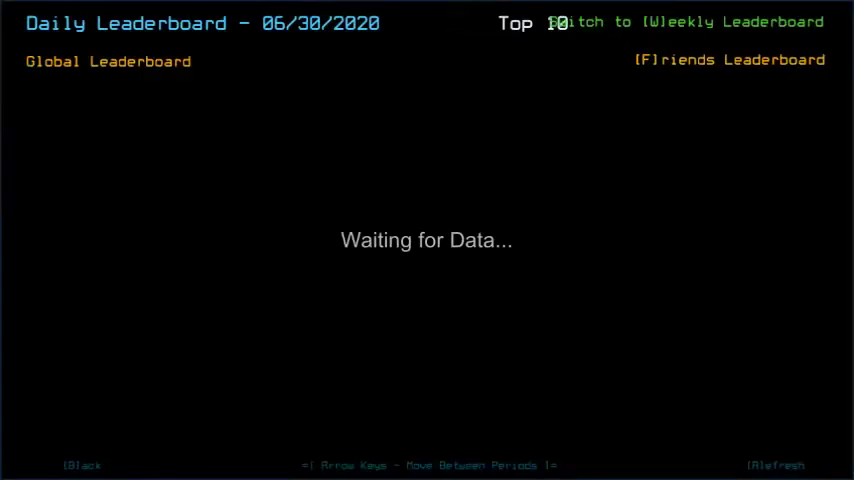